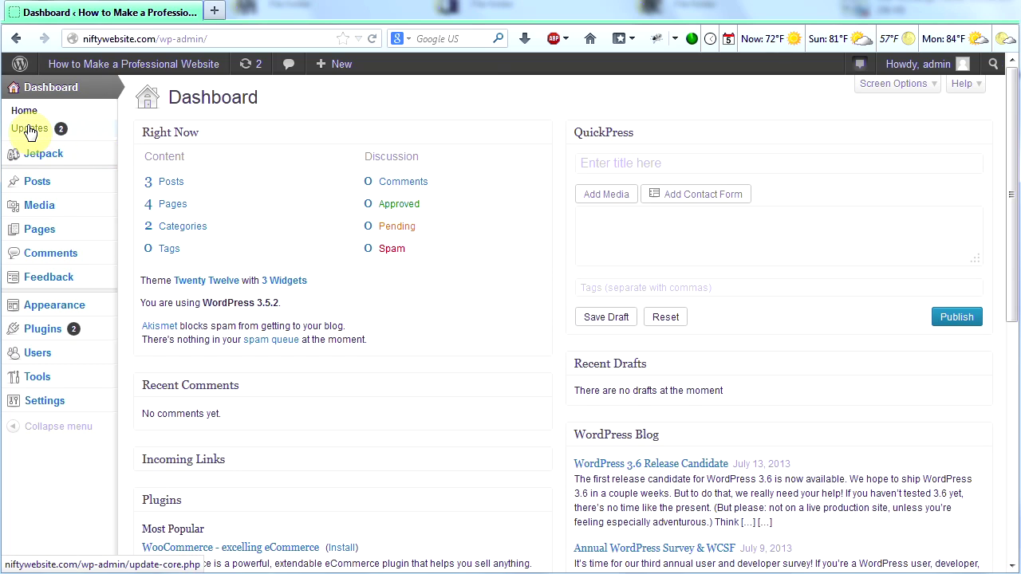
Step: Update the Fast Secure Contact Form and UpdraftPlus - Backup/Restore plugins from the WordPress updates page
left_click(30, 129)
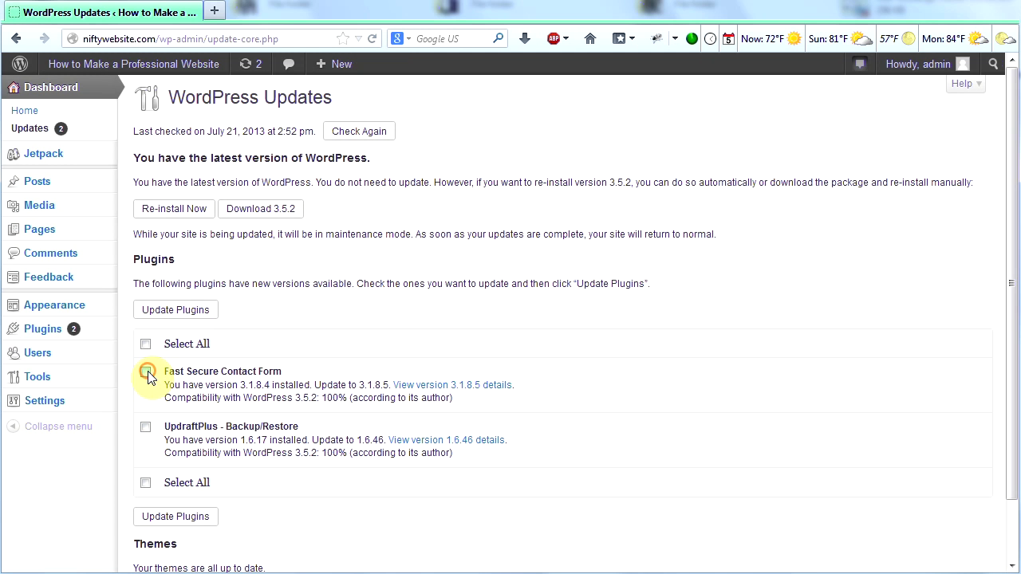
left_click(146, 372)
left_click(176, 516)
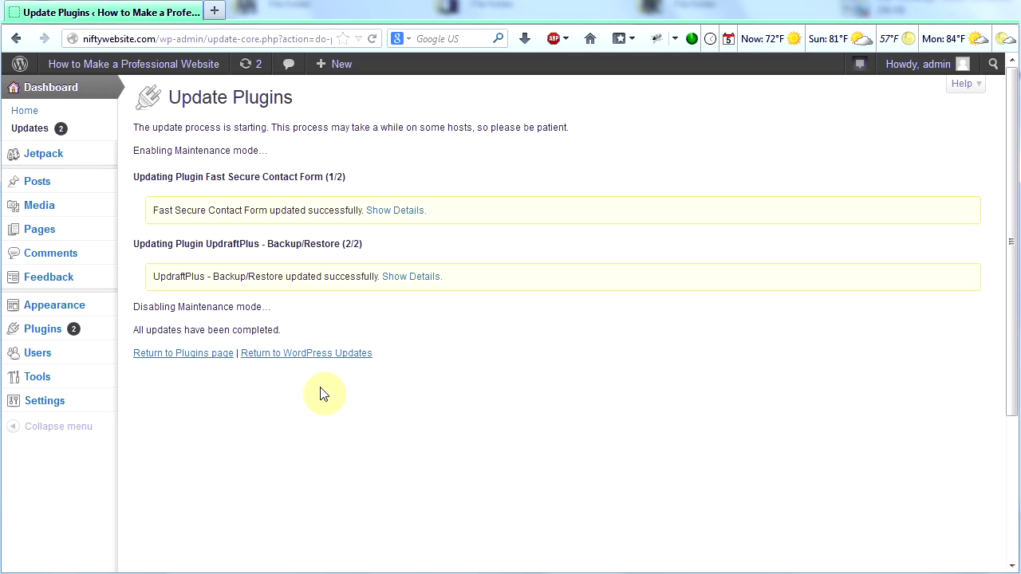
Step: Search the plugin installer for "yoast"
mouse_move(142, 72)
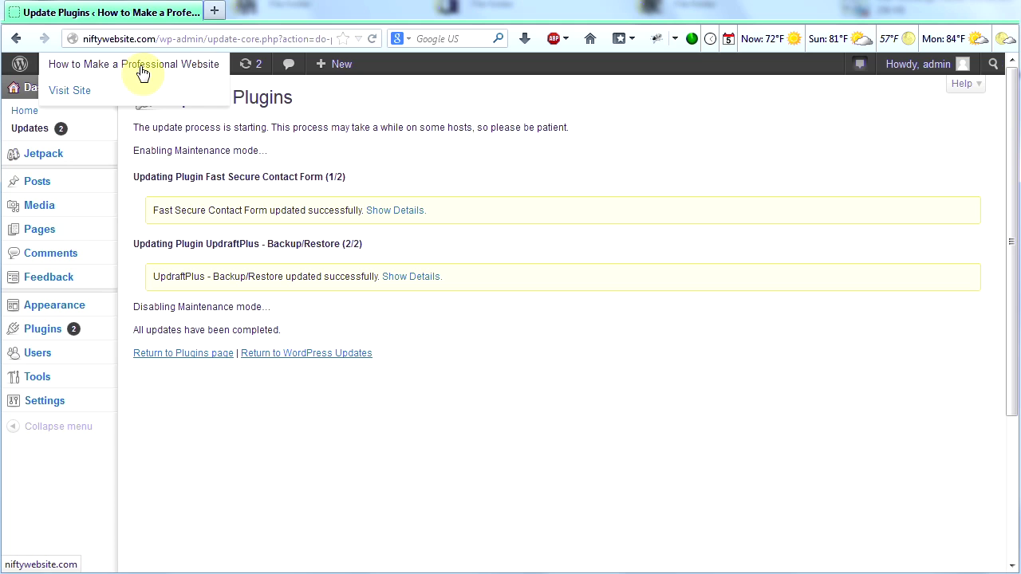
mouse_move(106, 310)
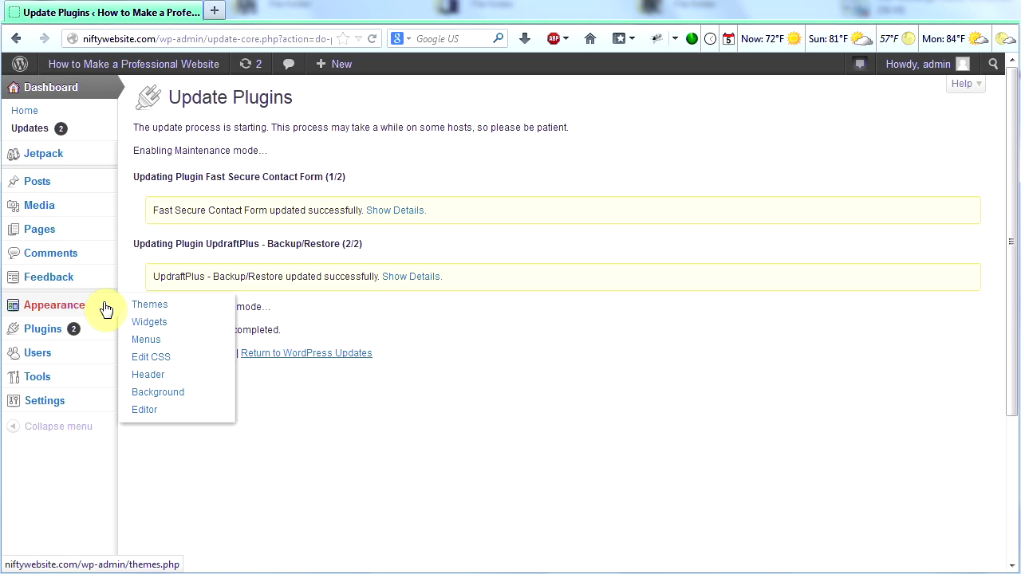
mouse_move(55, 339)
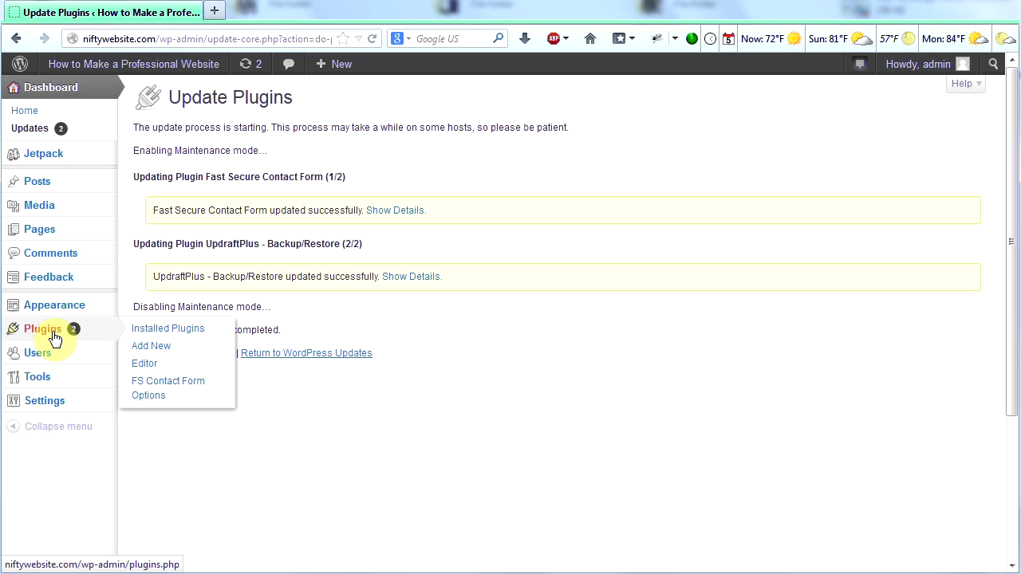
left_click(154, 348)
type("yoast")
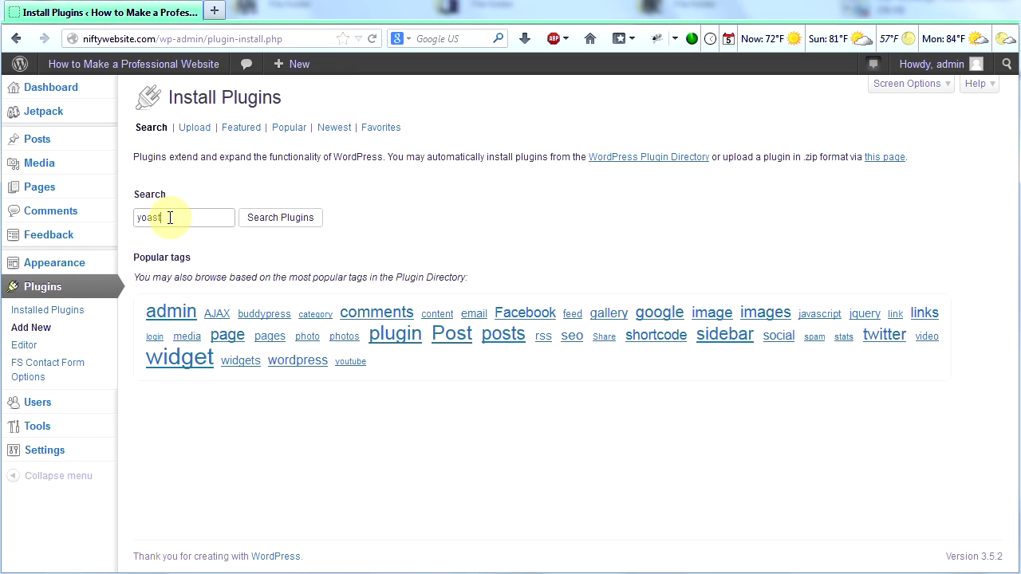
left_click_drag(164, 216, 133, 216)
left_click(148, 228)
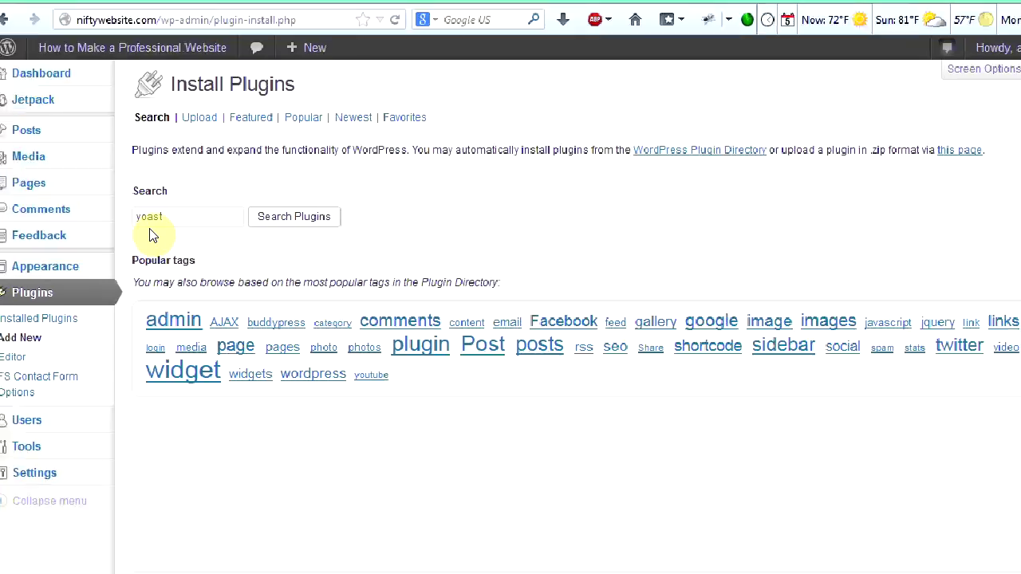
left_click(266, 228)
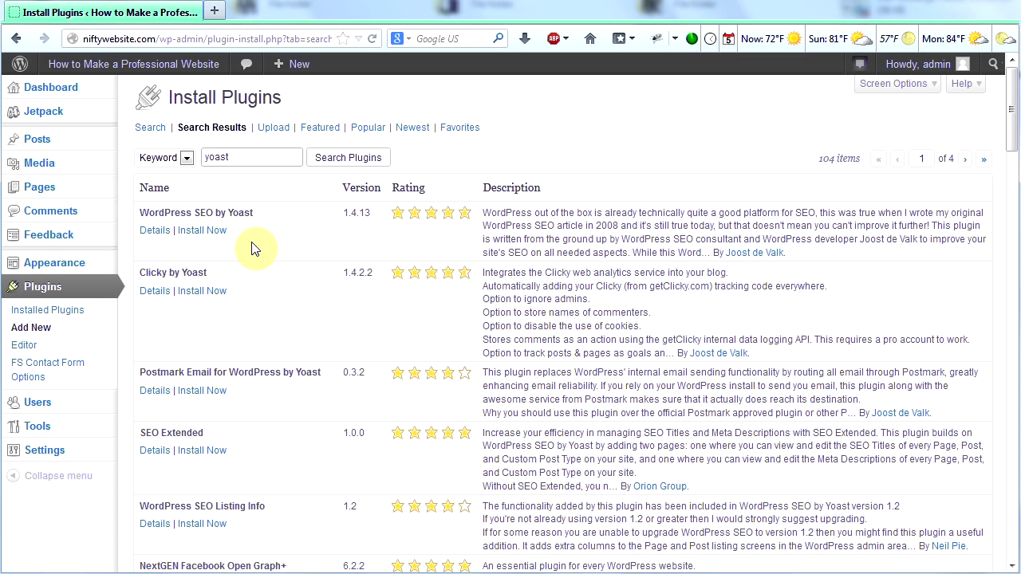
Step: Install and activate the WordPress SEO by Yoast plugin without allowing anonymous usage tracking
left_click(154, 231)
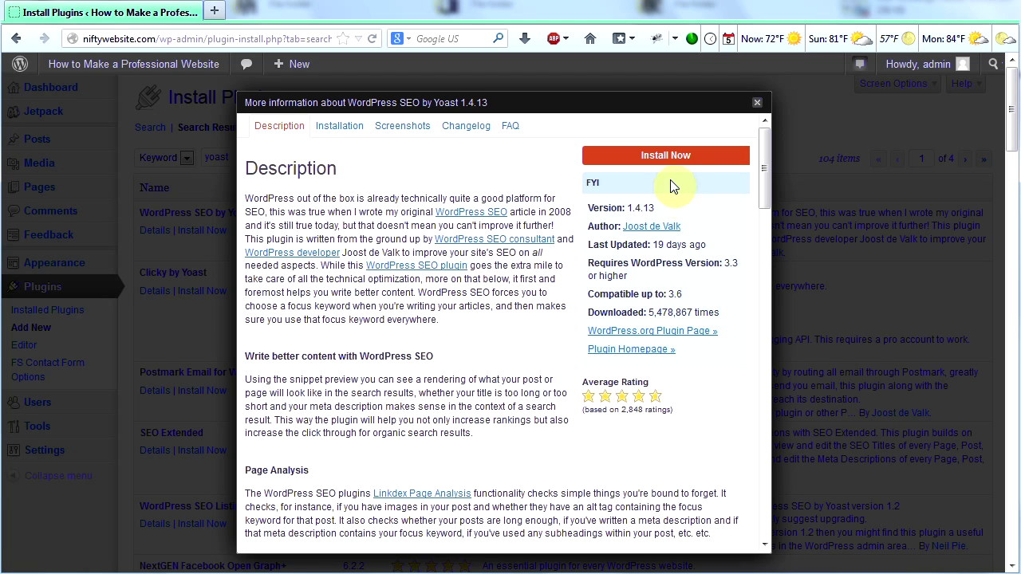
left_click(631, 159)
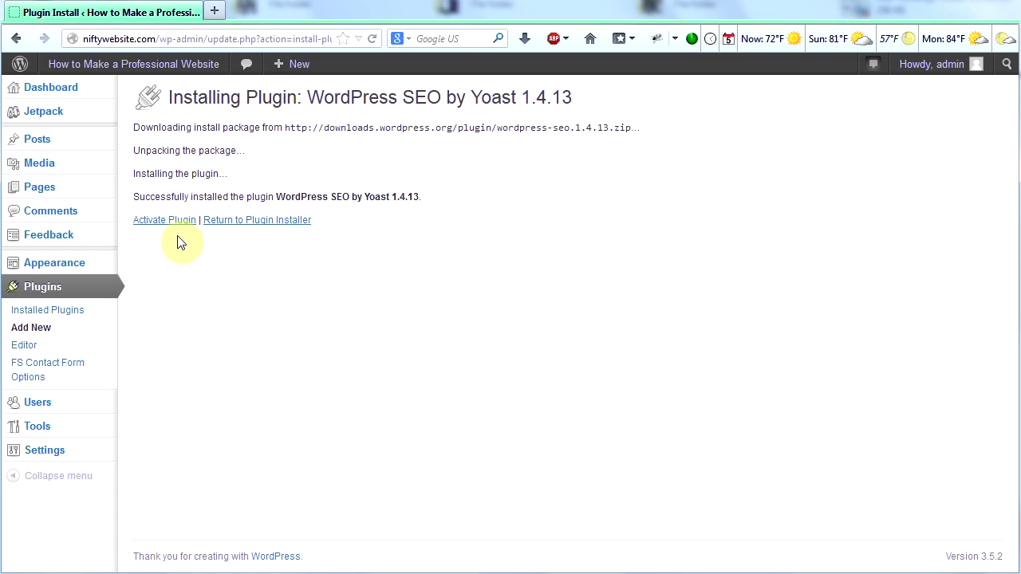
left_click(162, 225)
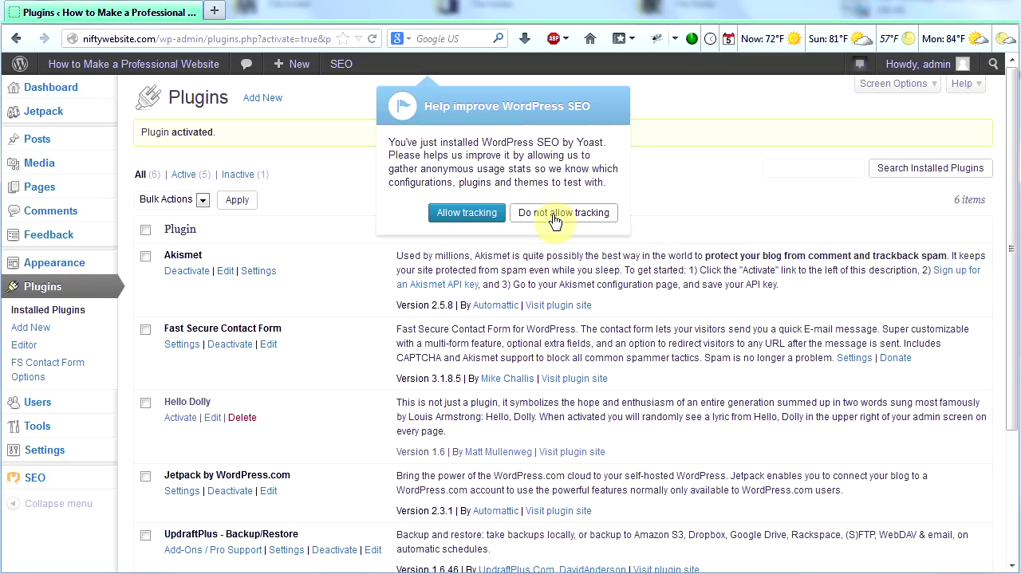
left_click(556, 213)
Step: Open the SEO plugin's general settings and close its introduction tour
scroll(479, 279, "down", 3)
mouse_move(39, 319)
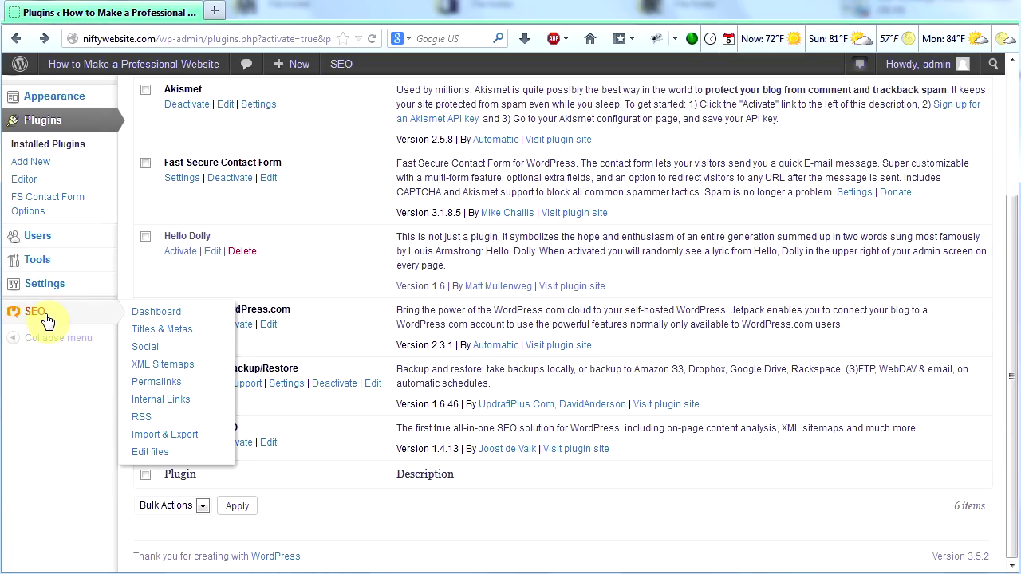
left_click(39, 313)
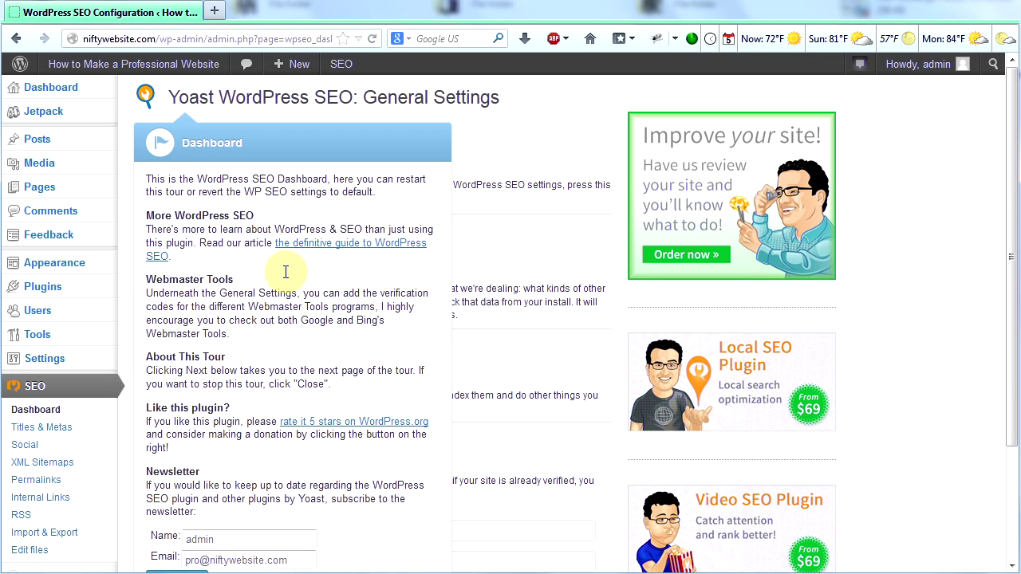
left_click_drag(1010, 223, 1004, 299)
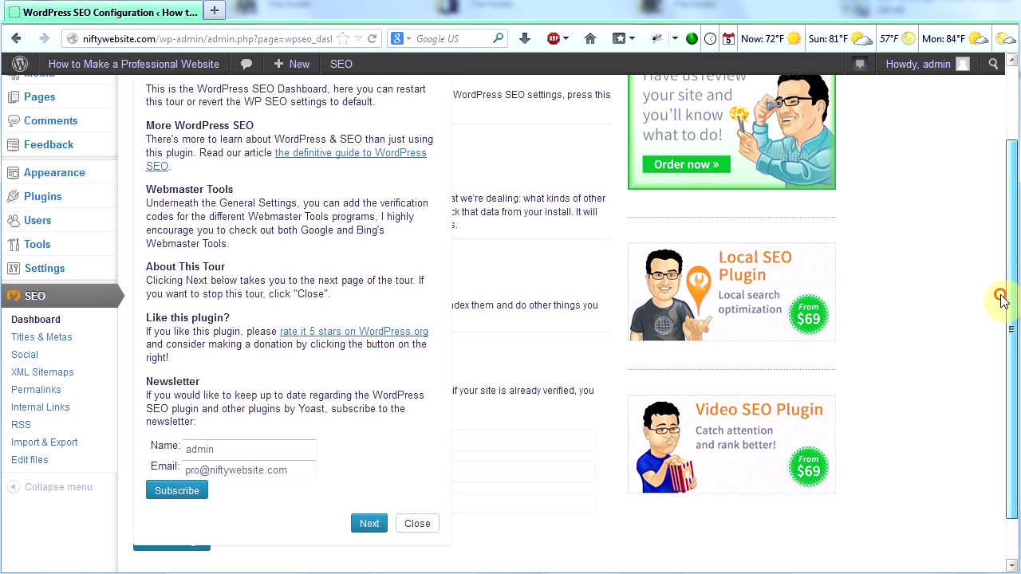
left_click(417, 525)
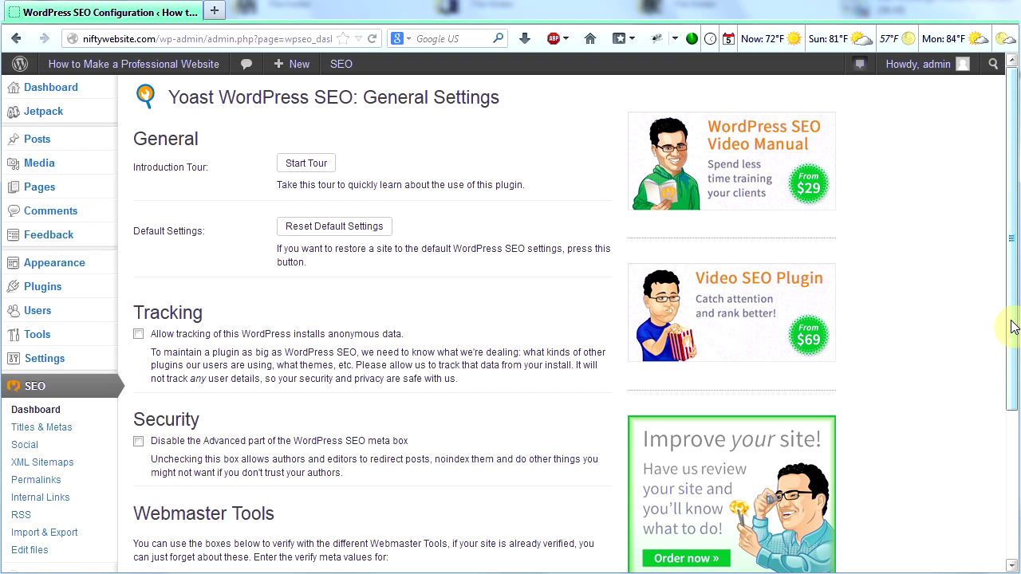
Step: Save the SEO plugin's XML sitemap settings with the sitemap enabled, Yahoo! and Ask.com pinged, and media attachments excluded
left_click_drag(1013, 327, 996, 397)
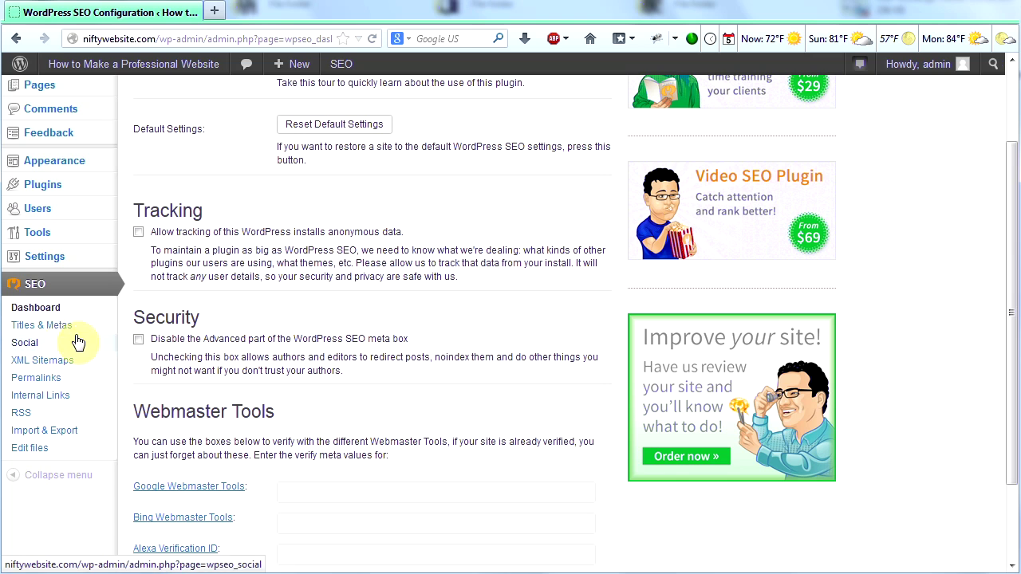
left_click(35, 360)
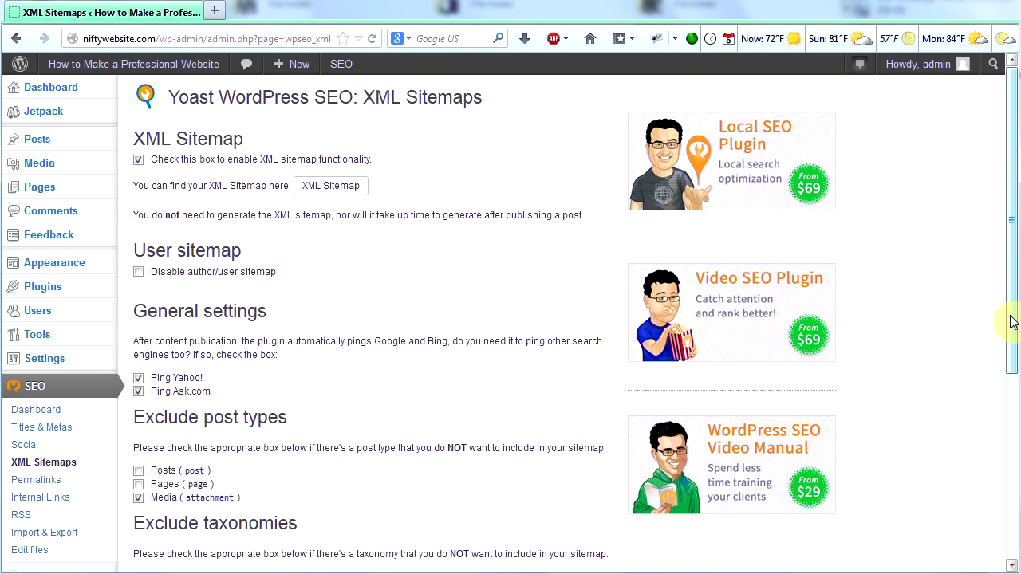
left_click_drag(1012, 322, 999, 496)
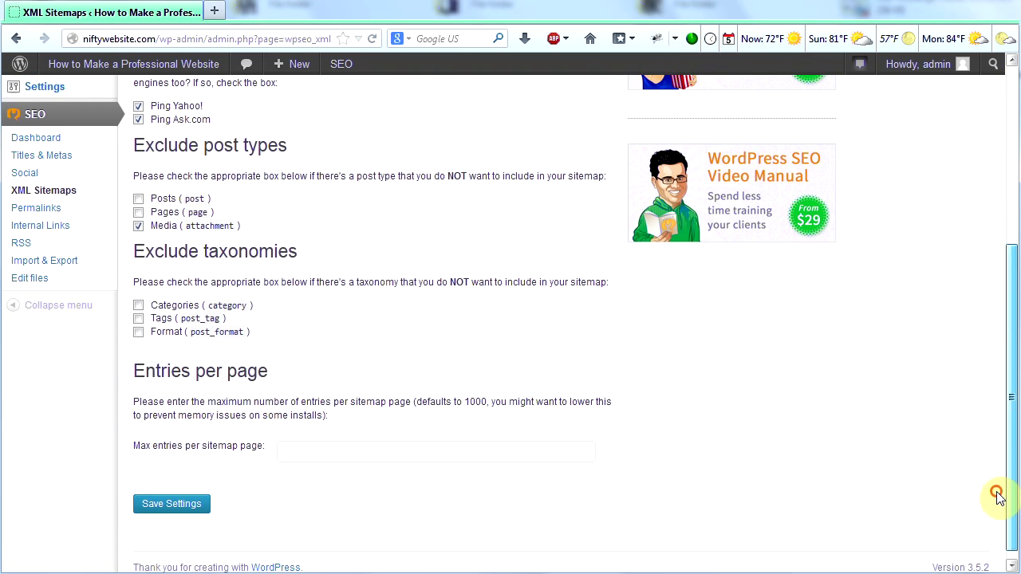
left_click(195, 505)
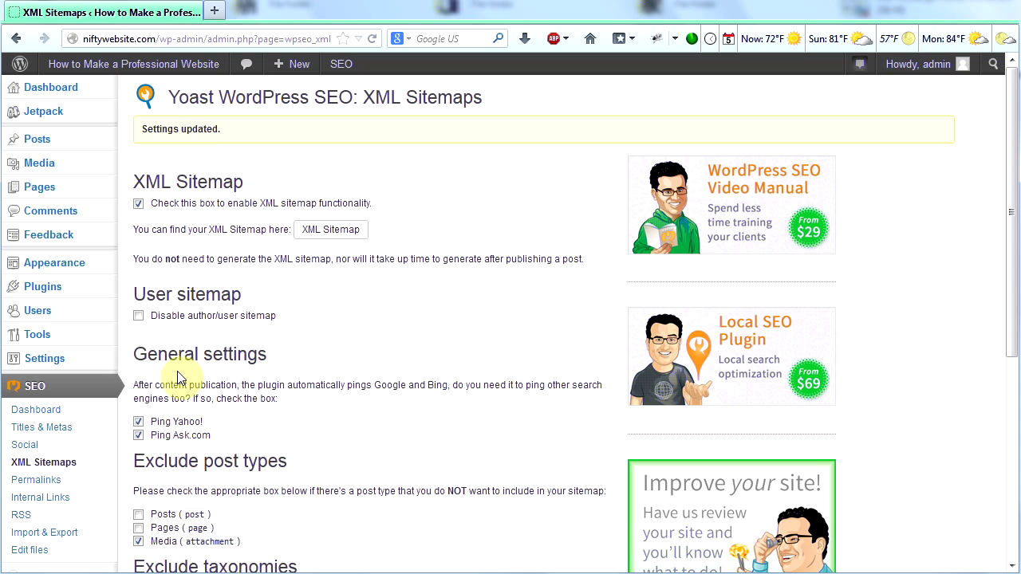
Step: Open the existing post "The Best Web Host for WordPress" for editing
mouse_move(96, 141)
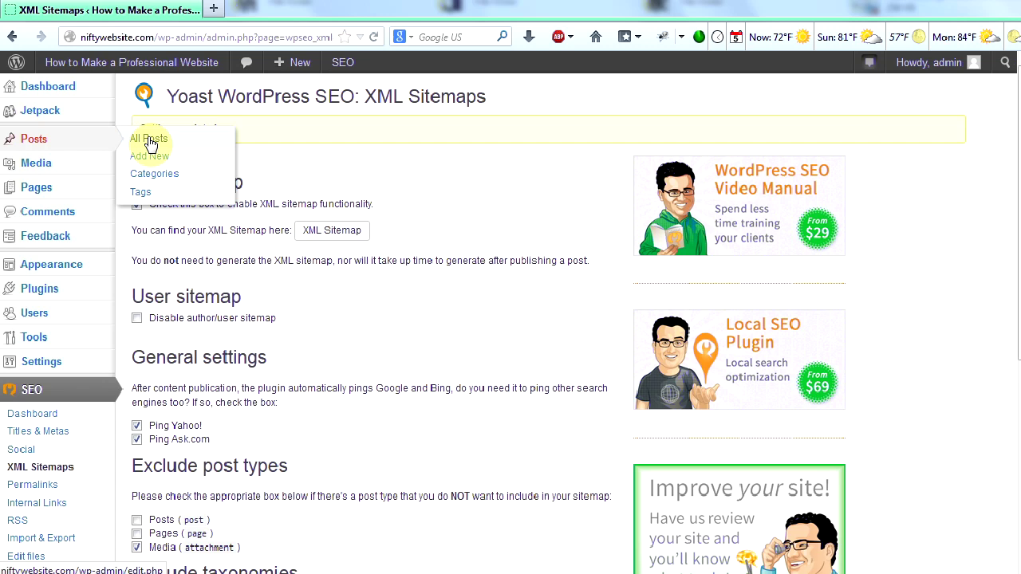
left_click(151, 141)
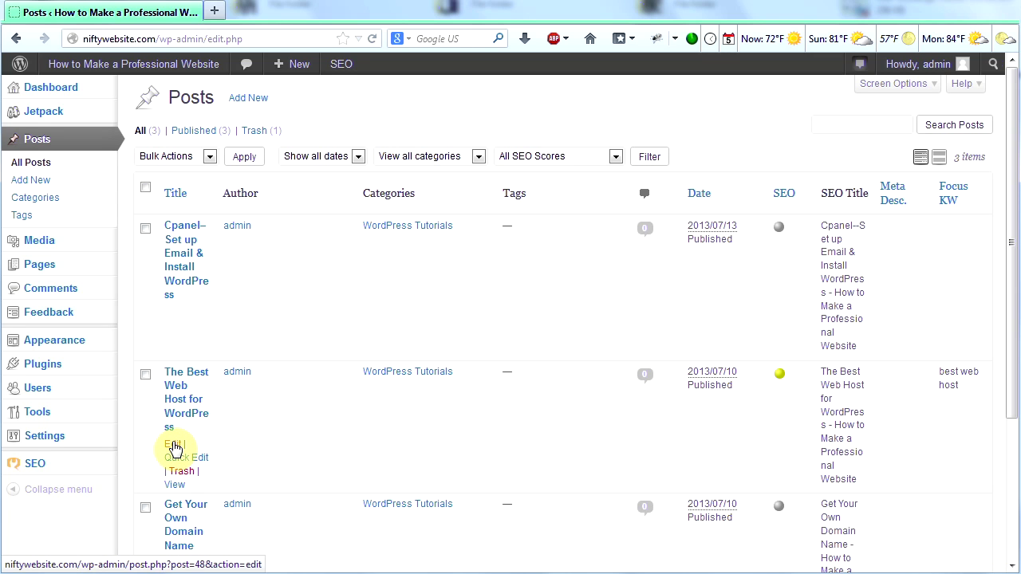
left_click(174, 446)
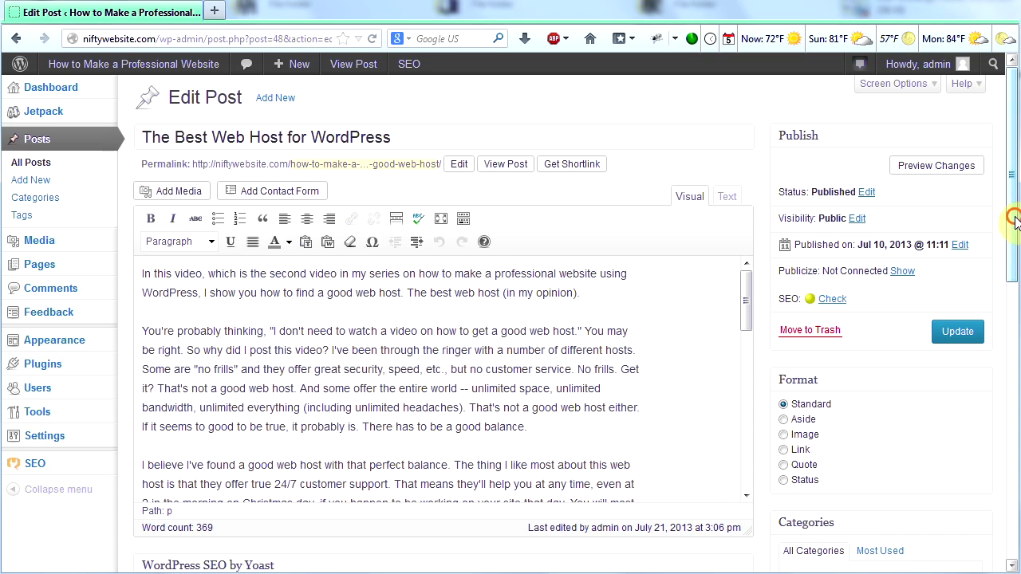
Step: Enter "This video will show you how to find the best web host." as the post's SEO meta description
left_click_drag(1014, 219, 1012, 385)
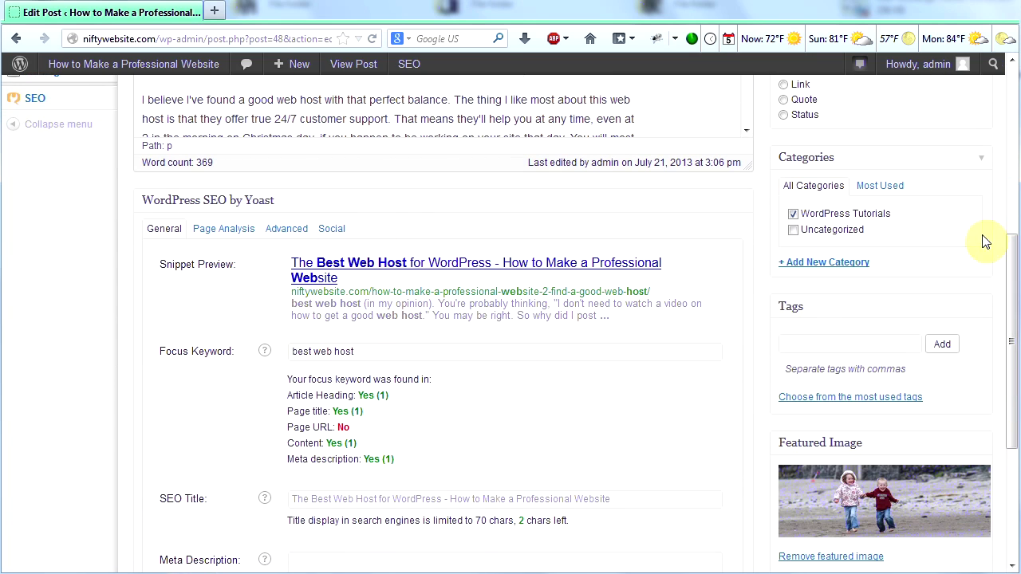
scroll(1001, 291, "down", 1)
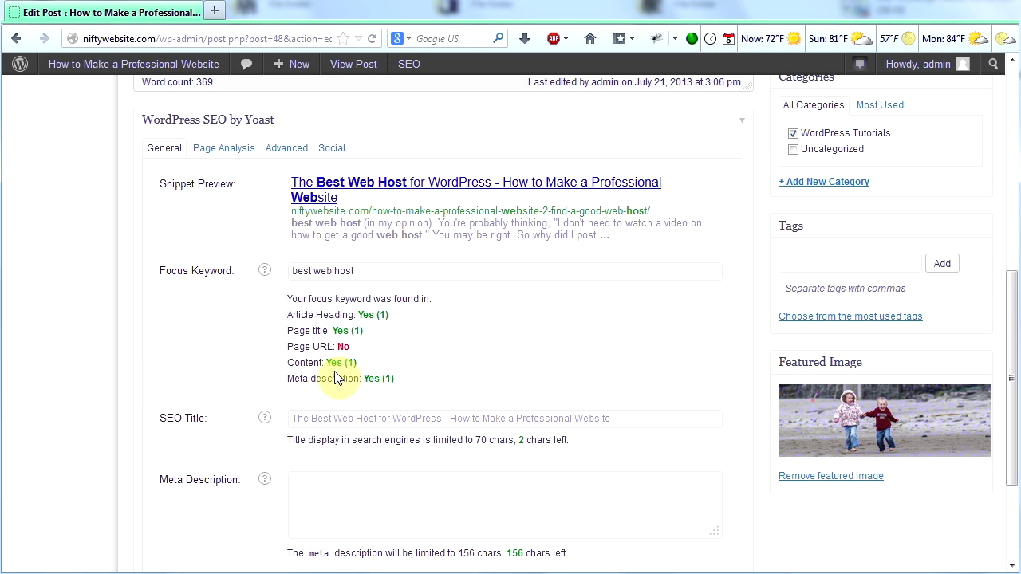
left_click_drag(1014, 405, 1014, 238)
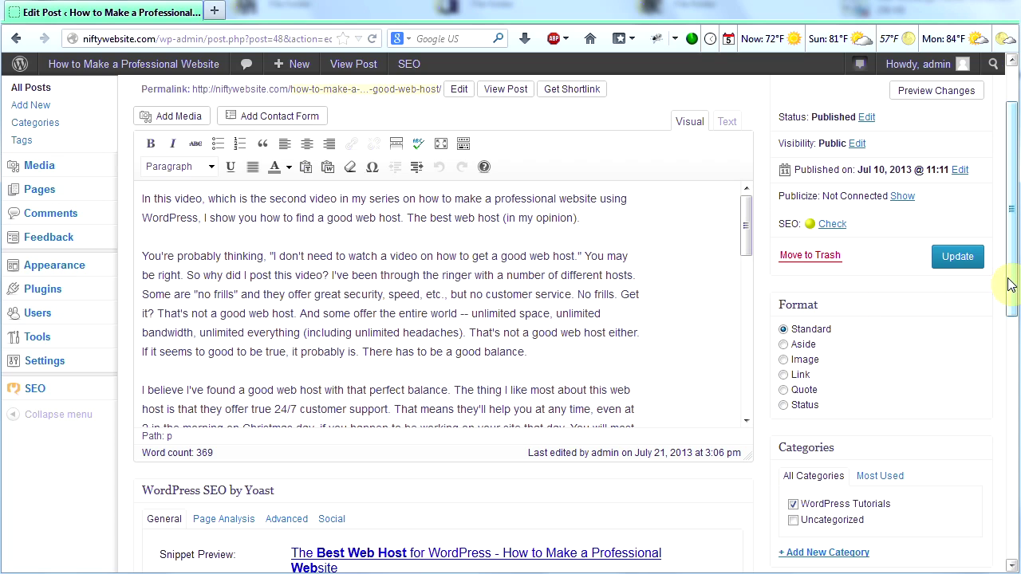
left_click_drag(1013, 279, 1009, 423)
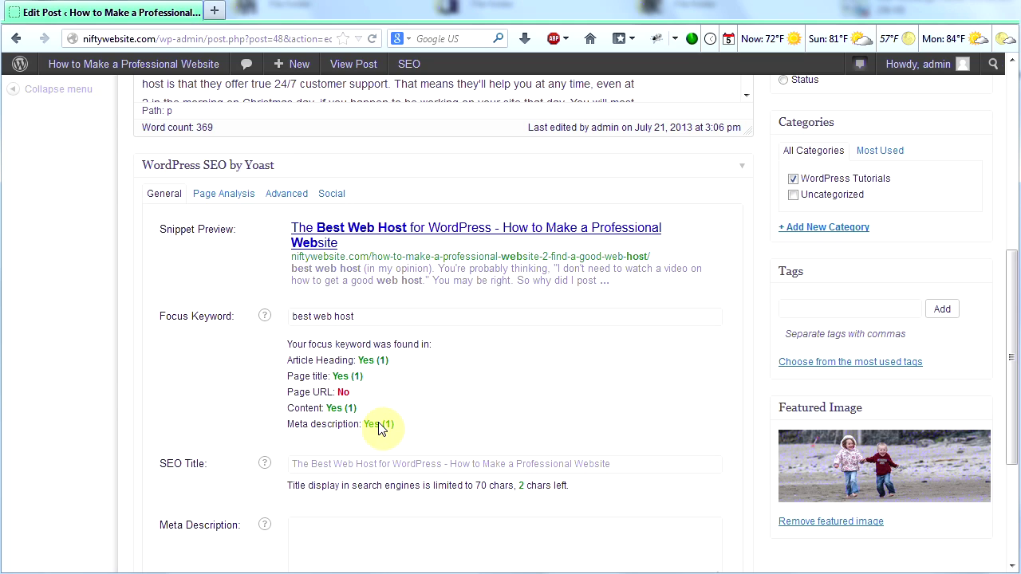
scroll(551, 498, "down", 1)
scroll(552, 497, "down", 2)
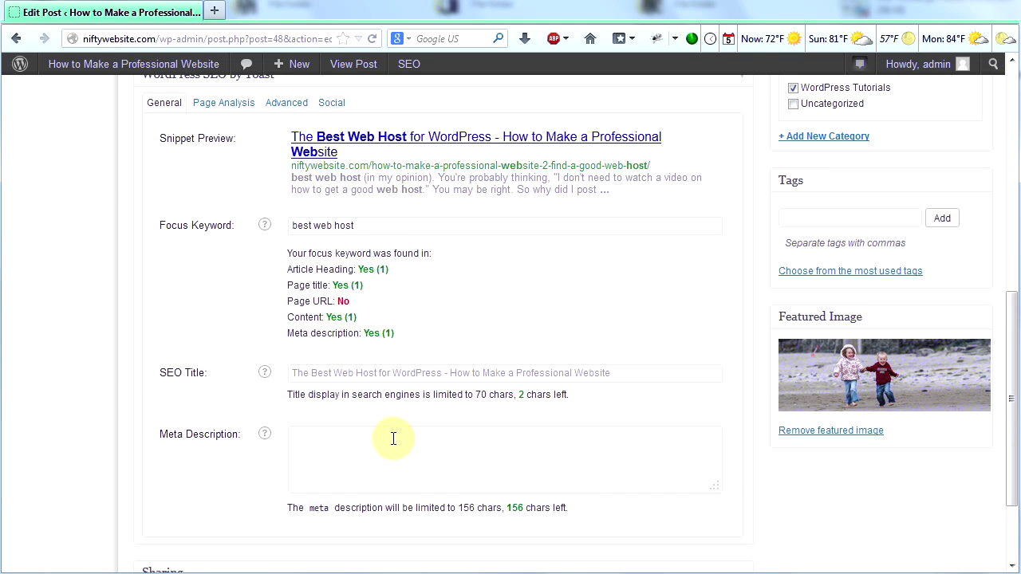
left_click(367, 450)
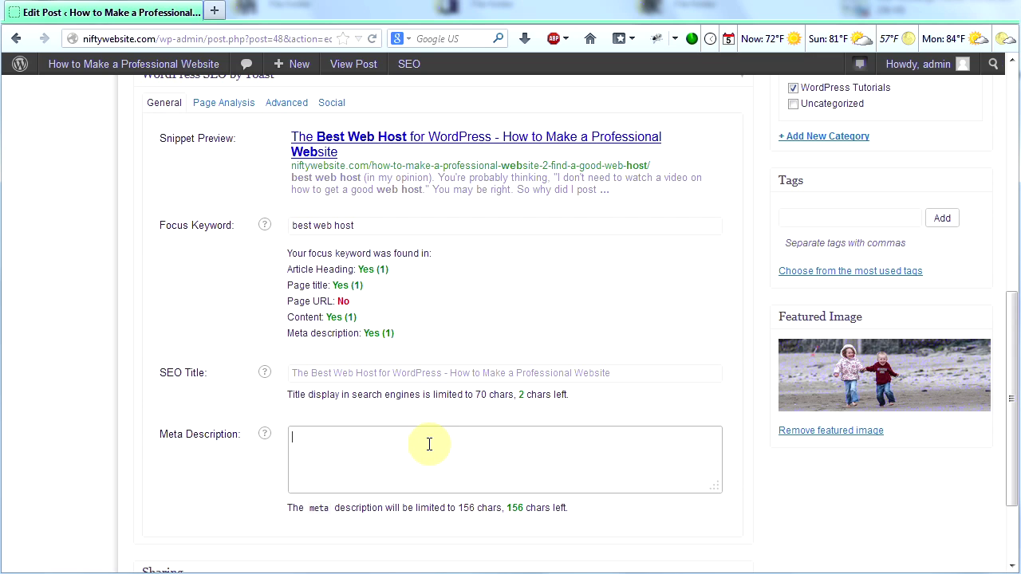
type("This video will show you")
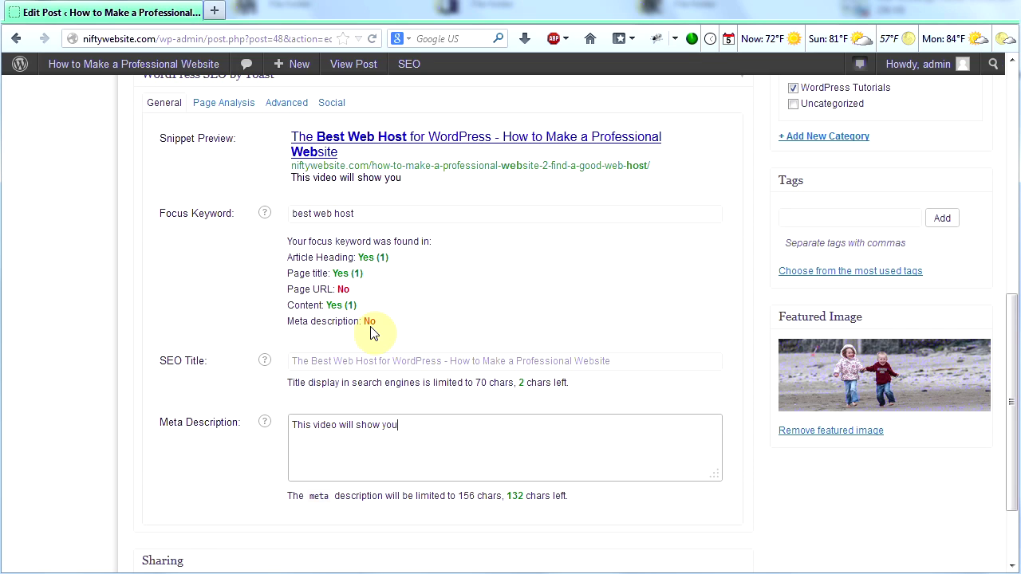
left_click(451, 420)
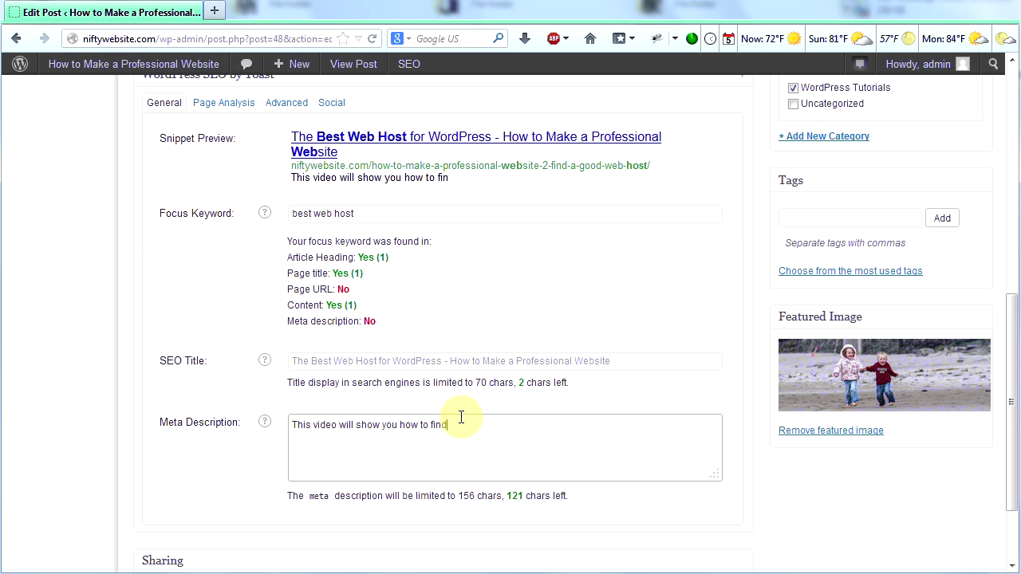
type("web host.")
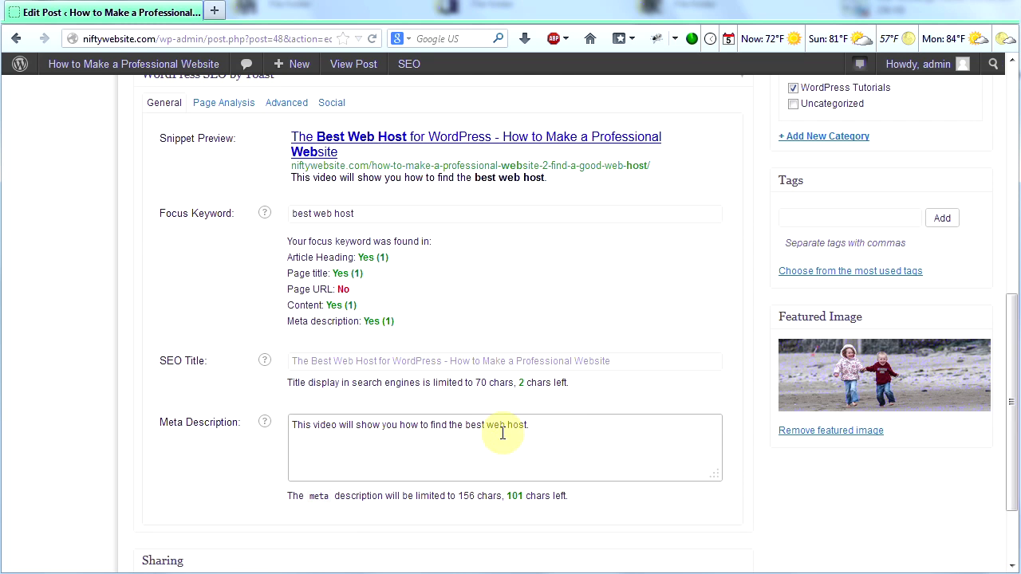
Step: Update the post with the SEO title "The Best Web Host for WordPress" and check where the focus keyword is found
scroll(886, 234, "up", 5)
left_click_drag(1014, 222, 1014, 391)
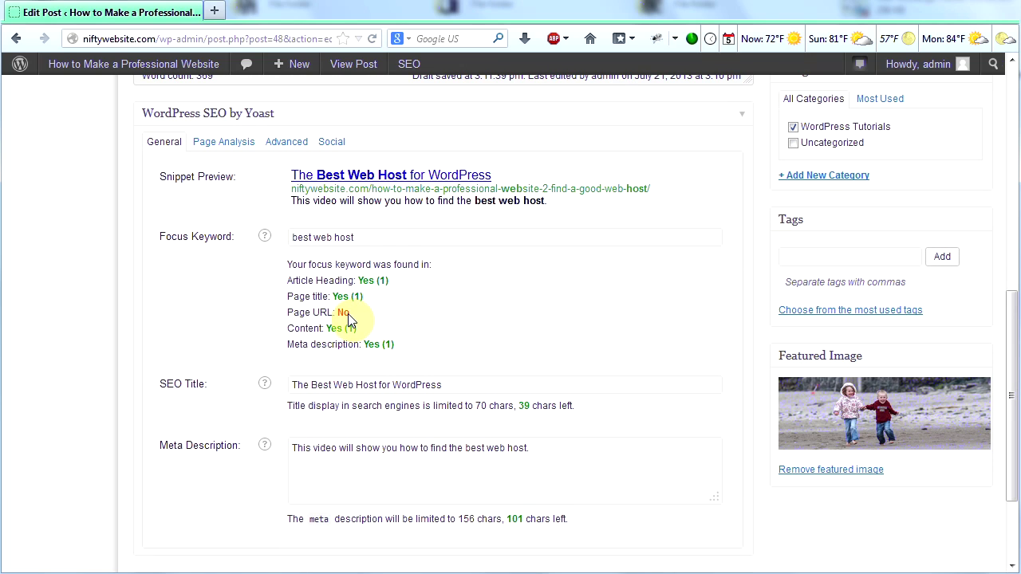
left_click_drag(356, 236, 292, 237)
left_click(364, 237)
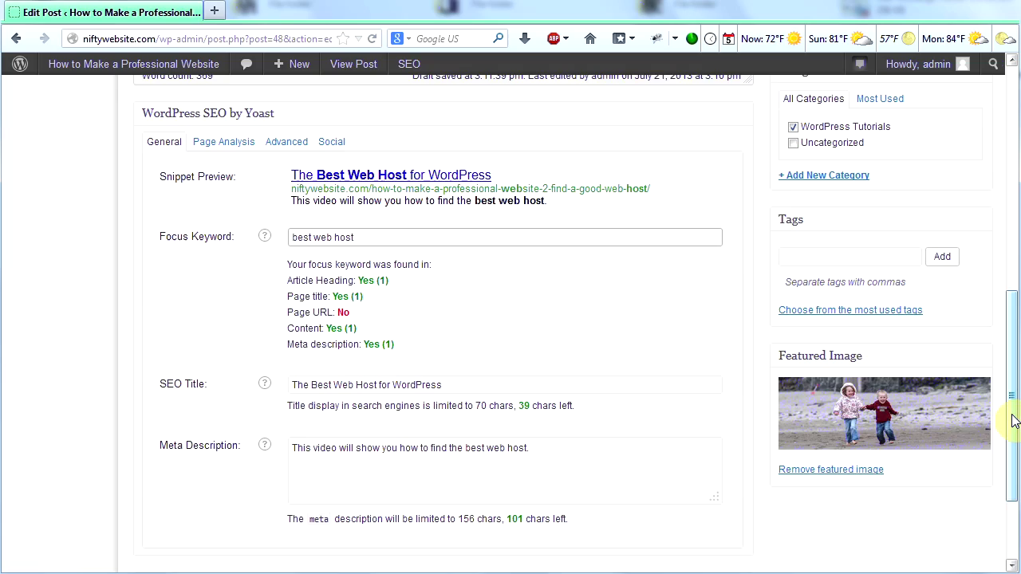
Step: Replace the post's permalink slug with "the best web host" and confirm the new URL
scroll(1013, 422, "up", 10)
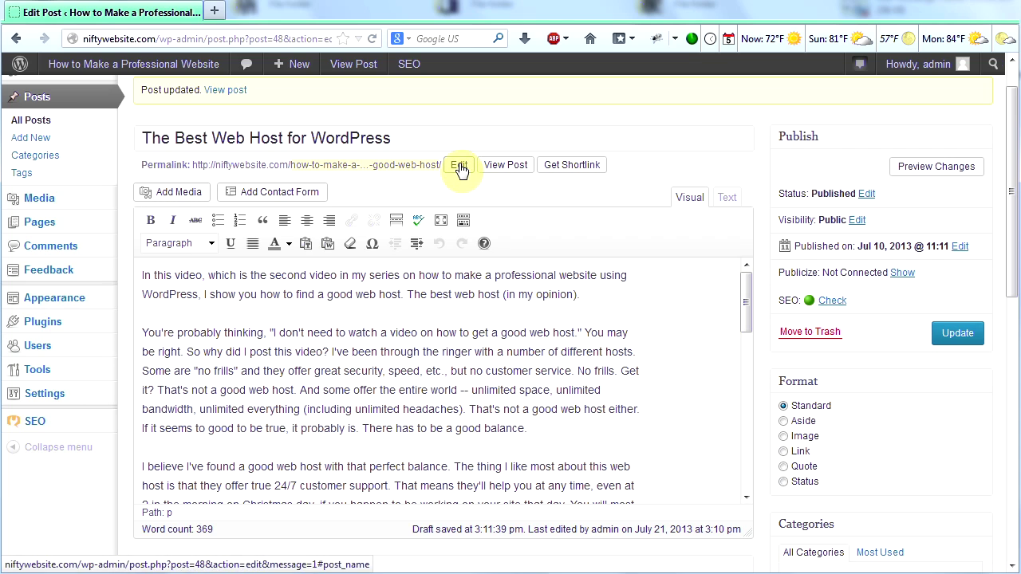
left_click(459, 167)
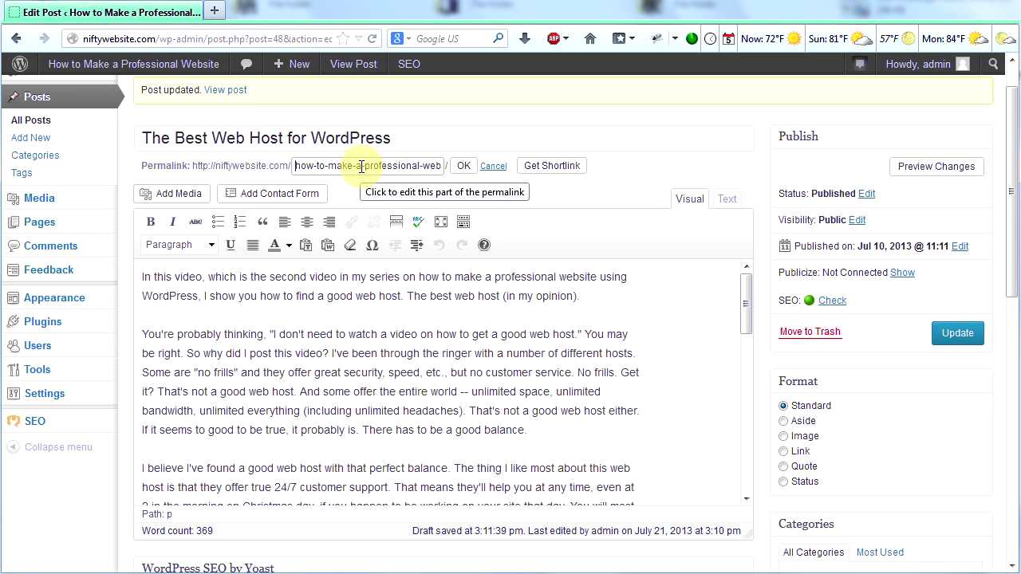
key("Right")
key("Right")
key("Right")
key("Right")
key("Right")
key("Right")
key("Right")
key("Right")
key("Right")
key("Right")
key("Right")
key("Right")
key("Right")
key("Right")
key("Right")
key("Right")
key("Right")
key("Right")
key("Right")
key("Right")
key("ctrl+a")
type("t")
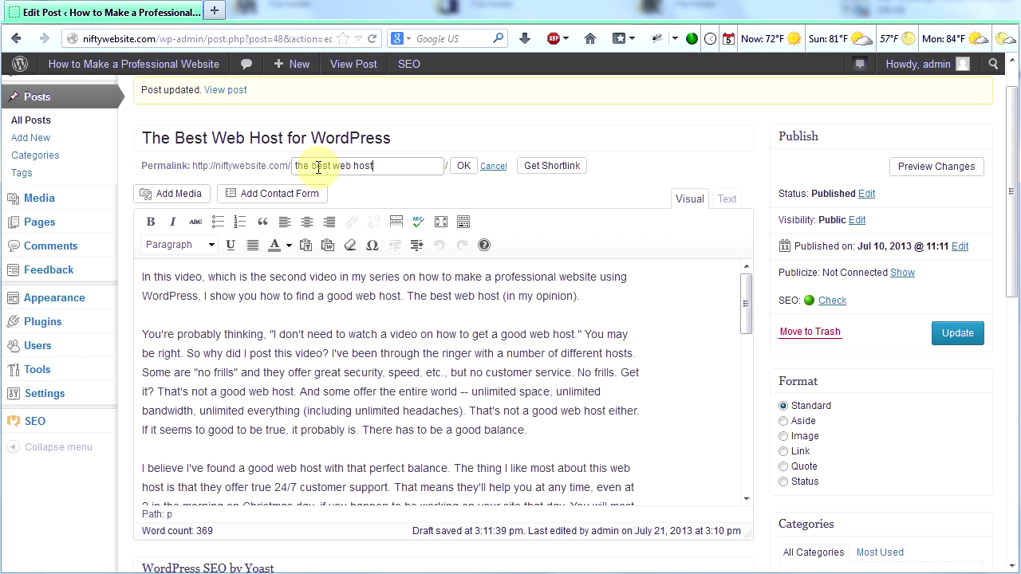
left_click(464, 168)
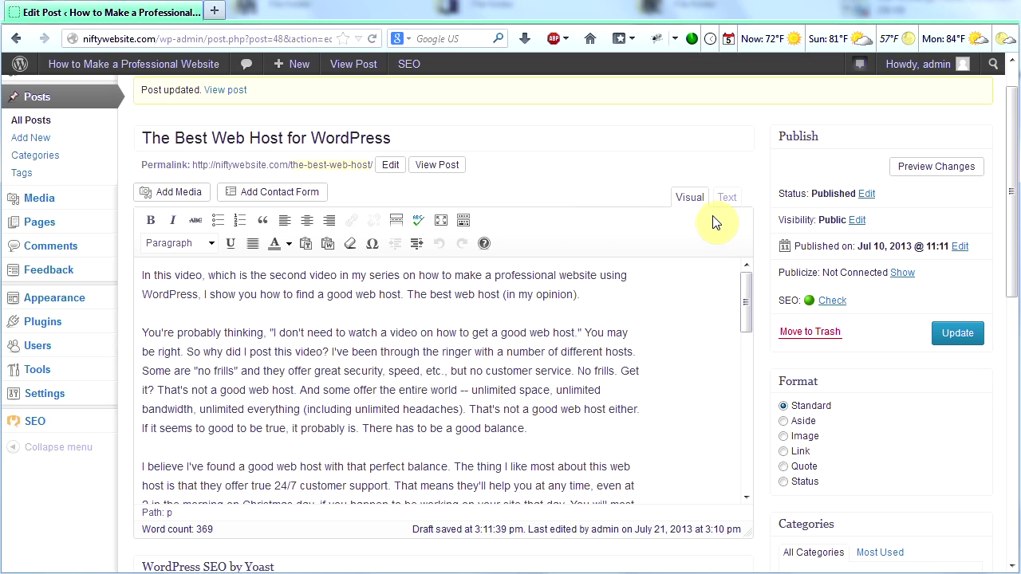
Step: Update the post with its new permalink and recheck where the focus keyword is found
left_click_drag(1011, 239, 1015, 474)
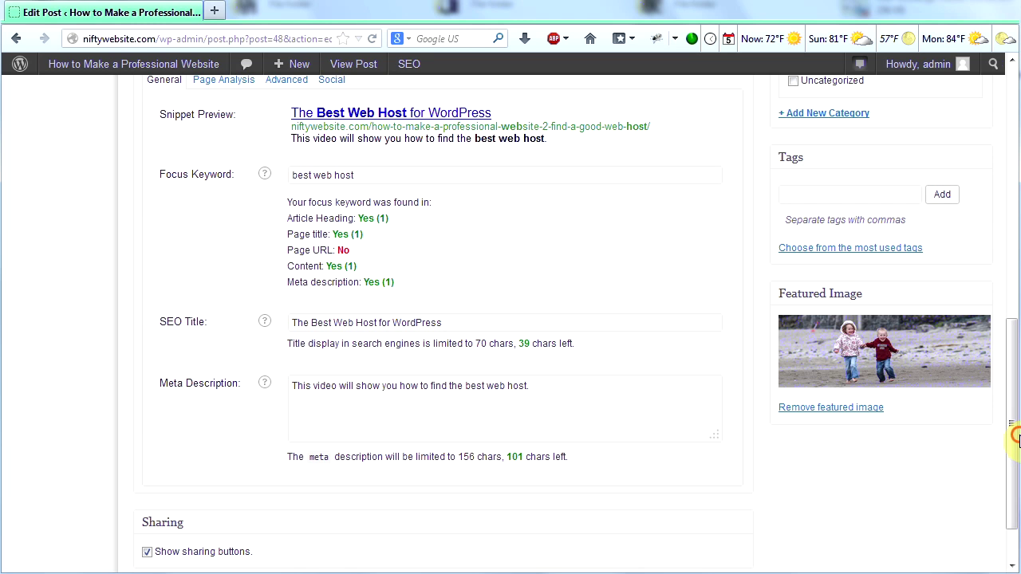
left_click_drag(1016, 376, 1010, 179)
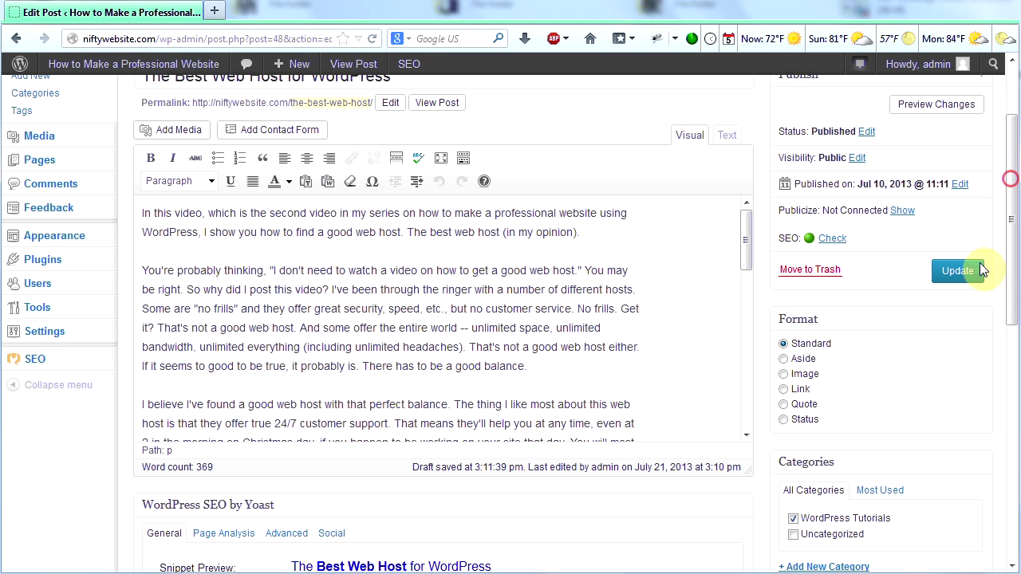
left_click(981, 270)
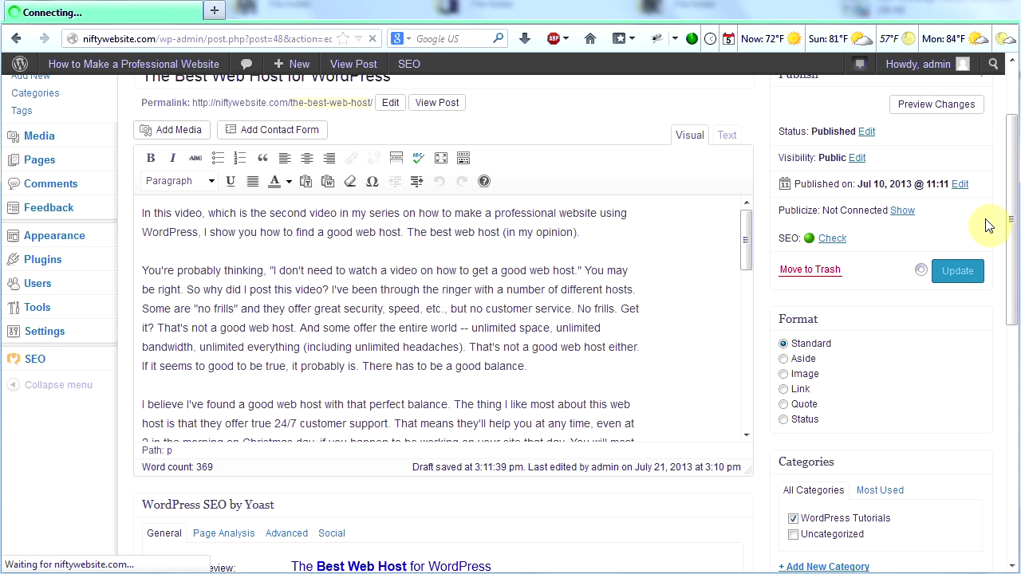
left_click_drag(1010, 223, 1010, 406)
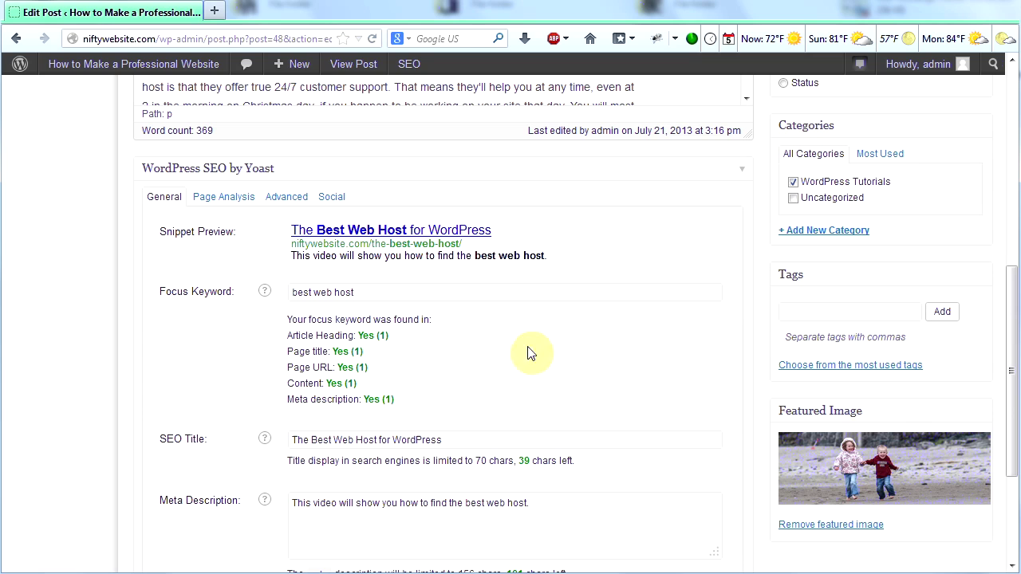
Step: Review the SEO page analysis of the post, comparing its recommendations with the post's title and content
left_click(221, 205)
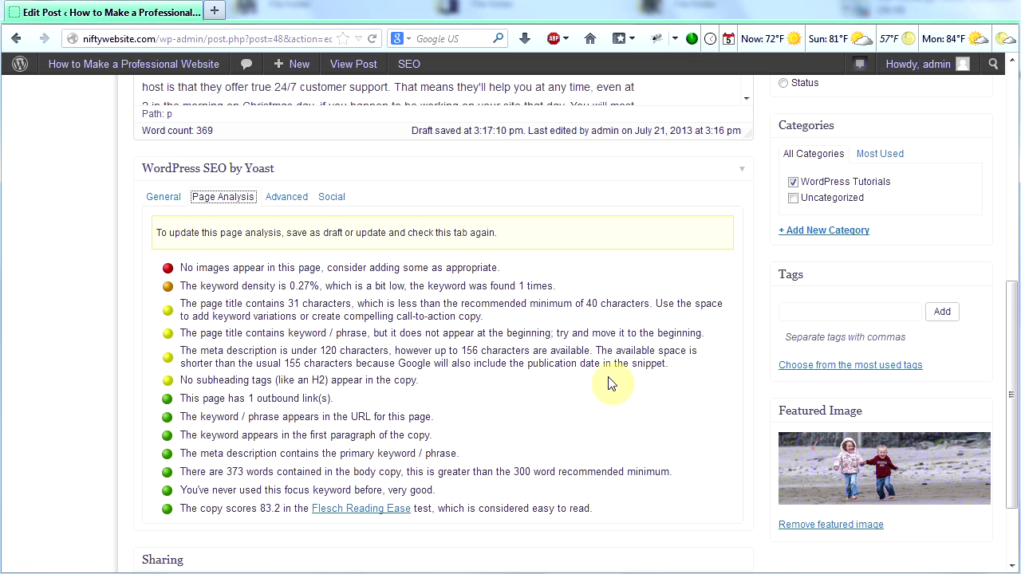
left_click_drag(1011, 465, 1013, 268)
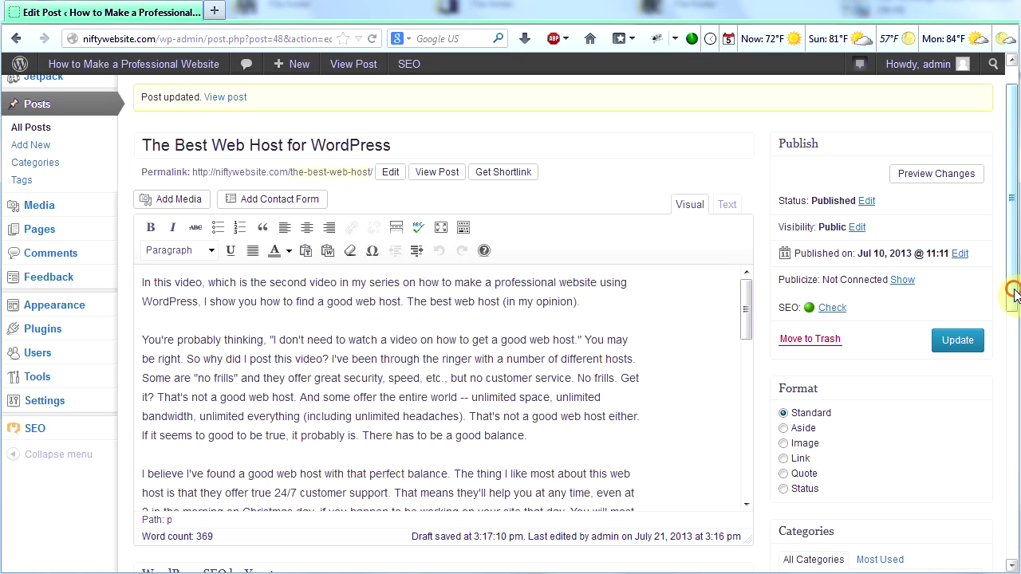
left_click_drag(1012, 292, 1013, 464)
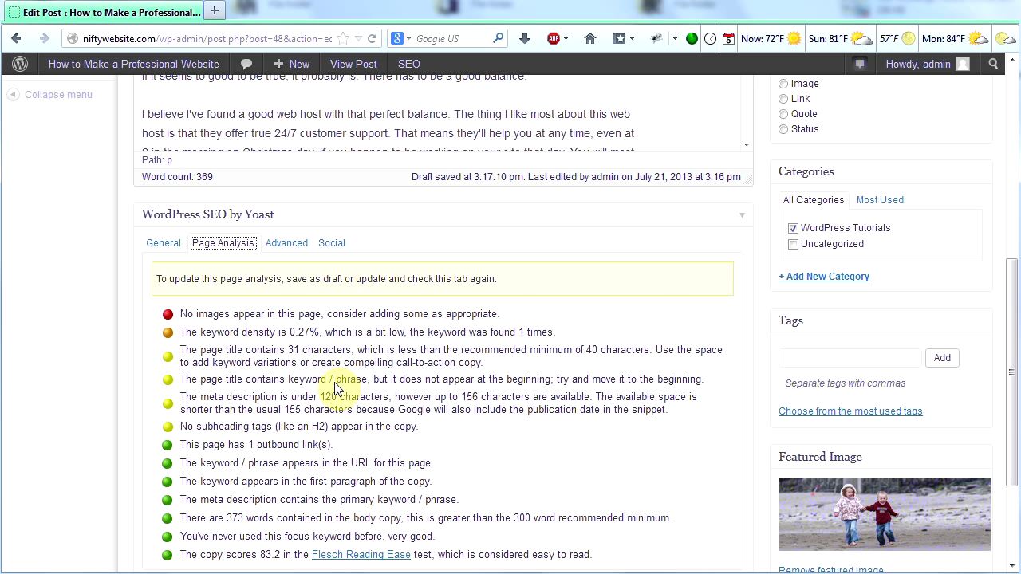
scroll(335, 389, "down", 3)
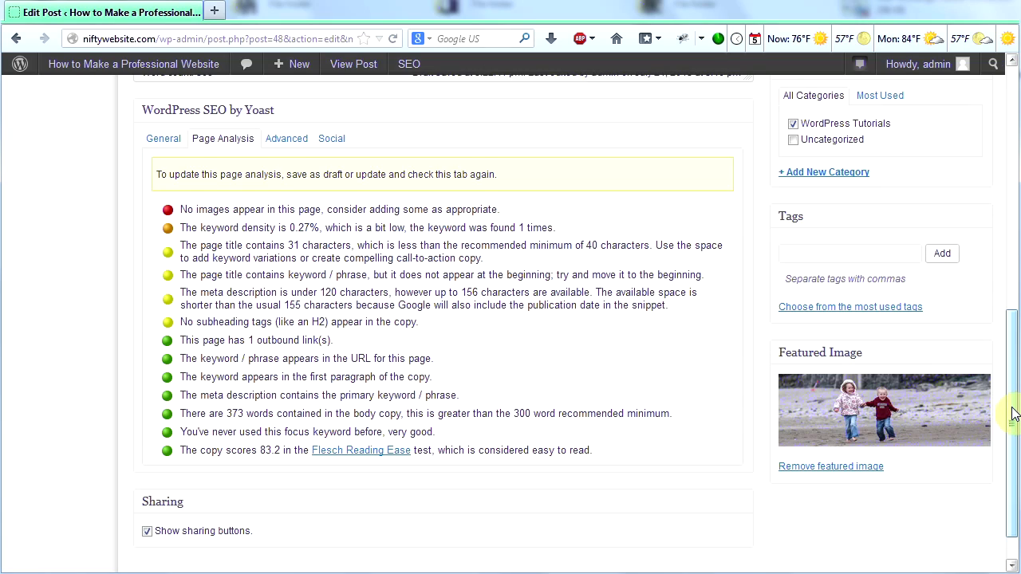
Step: Retitle the post "The Best Web Host for Your WordPress Website" and set its SEO title to "The Very Best Web Host for Your WordPress Website"
left_click(1011, 409)
left_click_drag(1017, 371, 1014, 165)
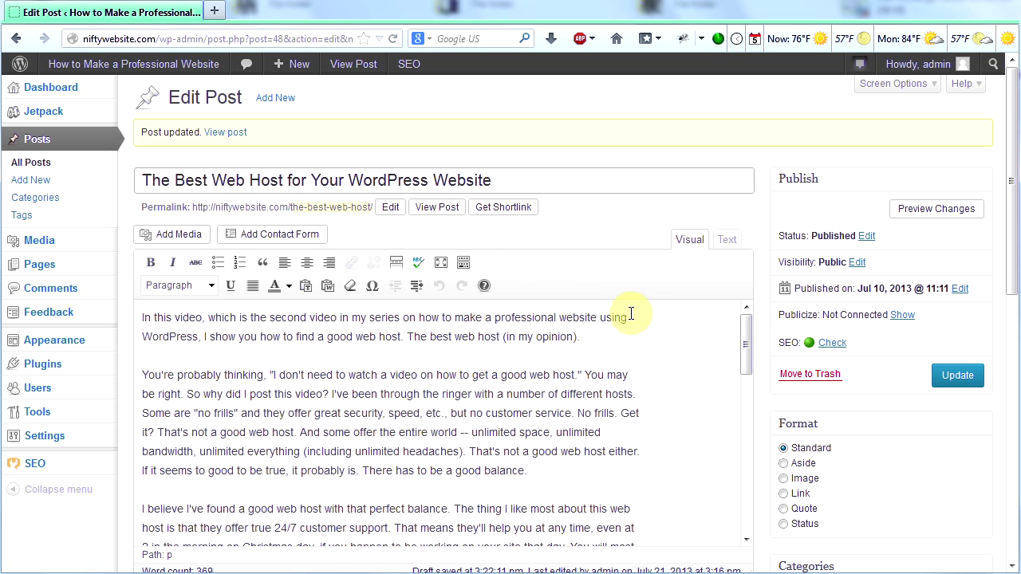
scroll(615, 312, "down", 10)
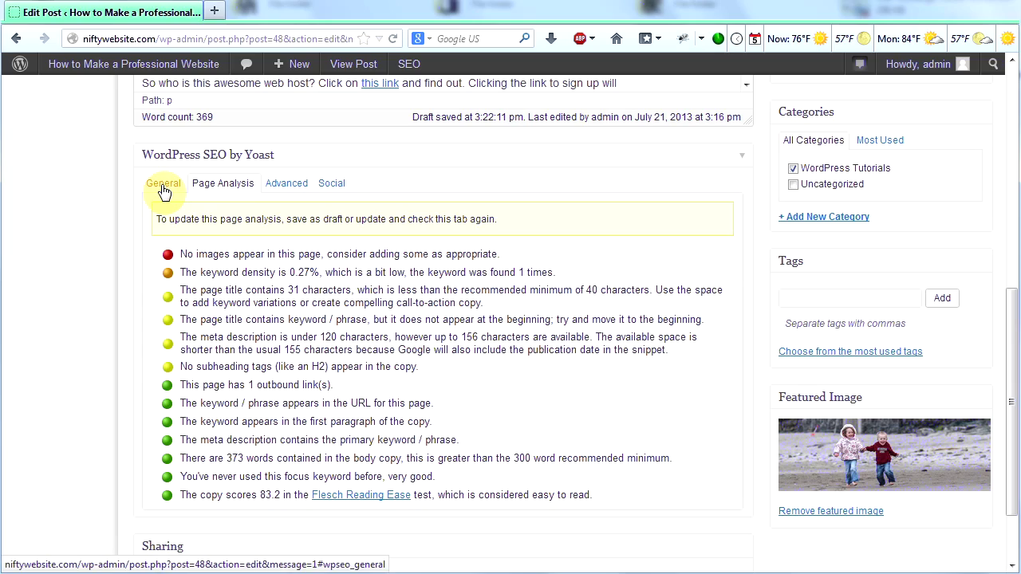
left_click(163, 189)
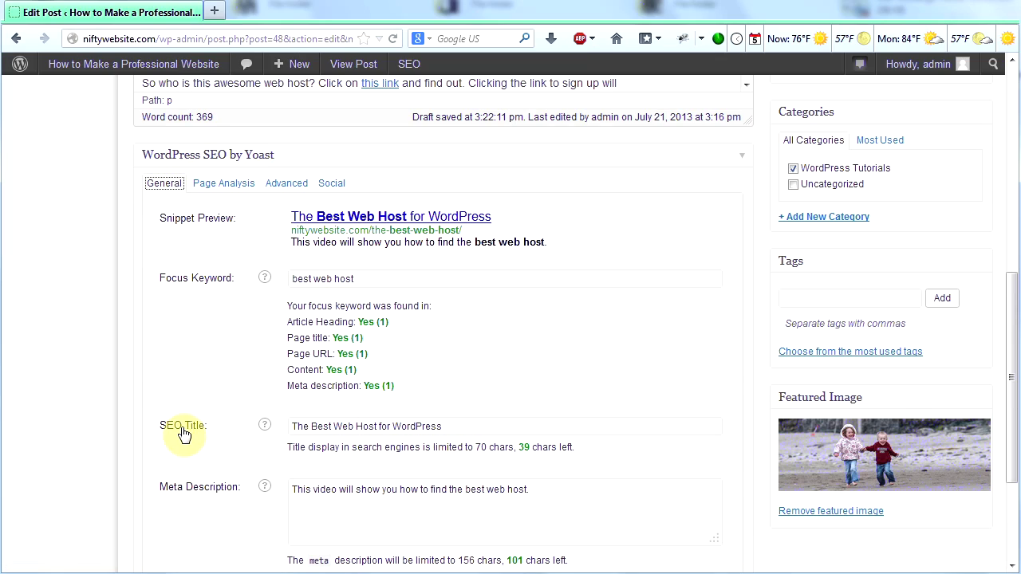
left_click(338, 429)
type("The Very Best Web Host for Your WordPress Website")
left_click(594, 501)
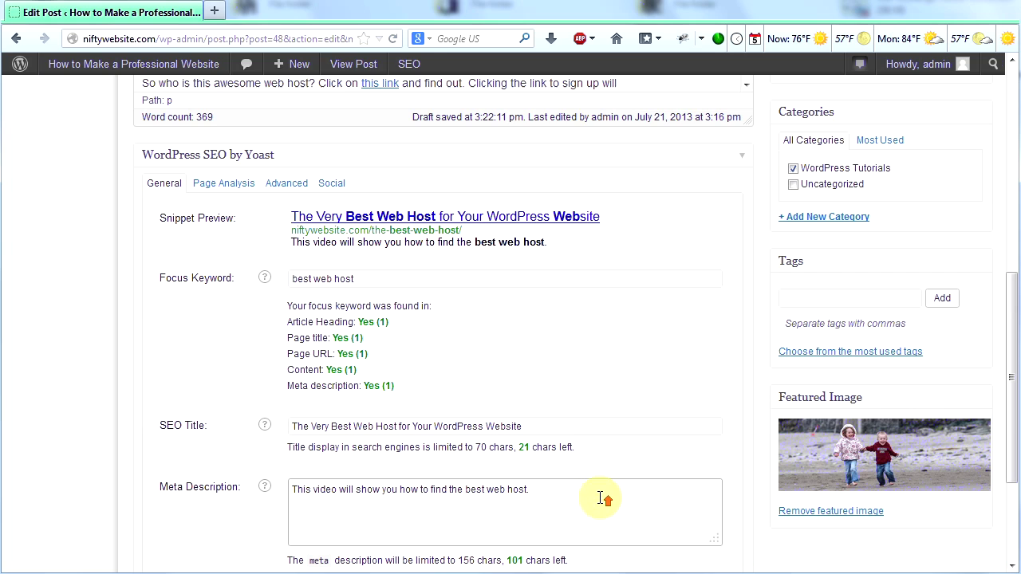
Step: Update the post with the longer titles and review its refreshed SEO page analysis
scroll(602, 498, "down", 3)
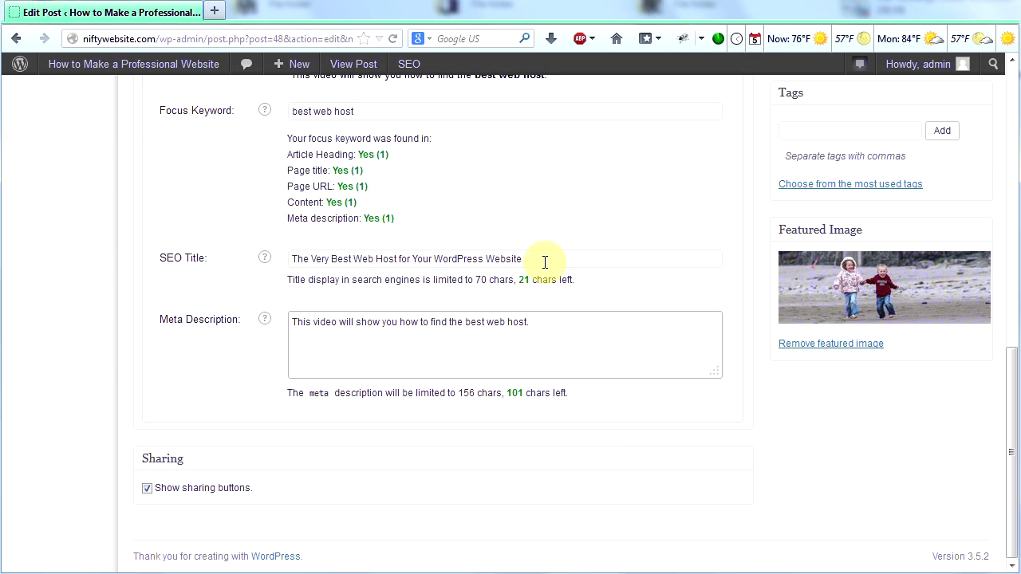
scroll(665, 452, "up", 10)
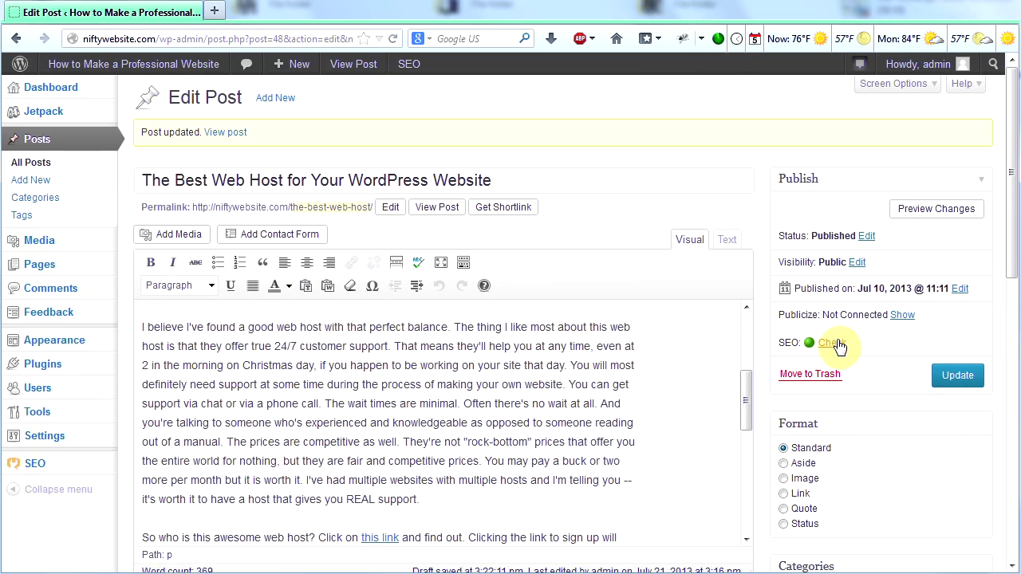
left_click(958, 378)
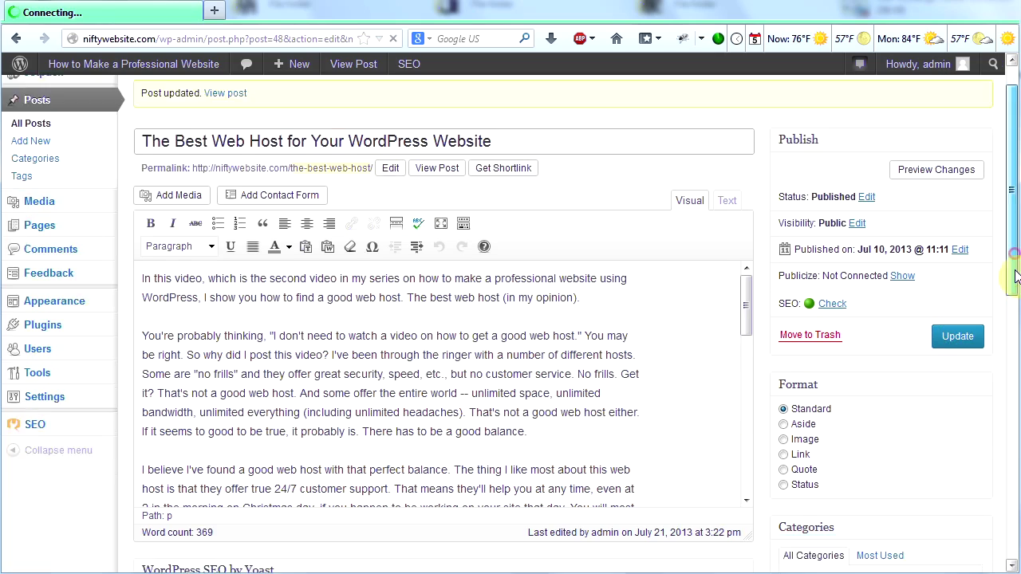
scroll(1010, 415, "down", 8)
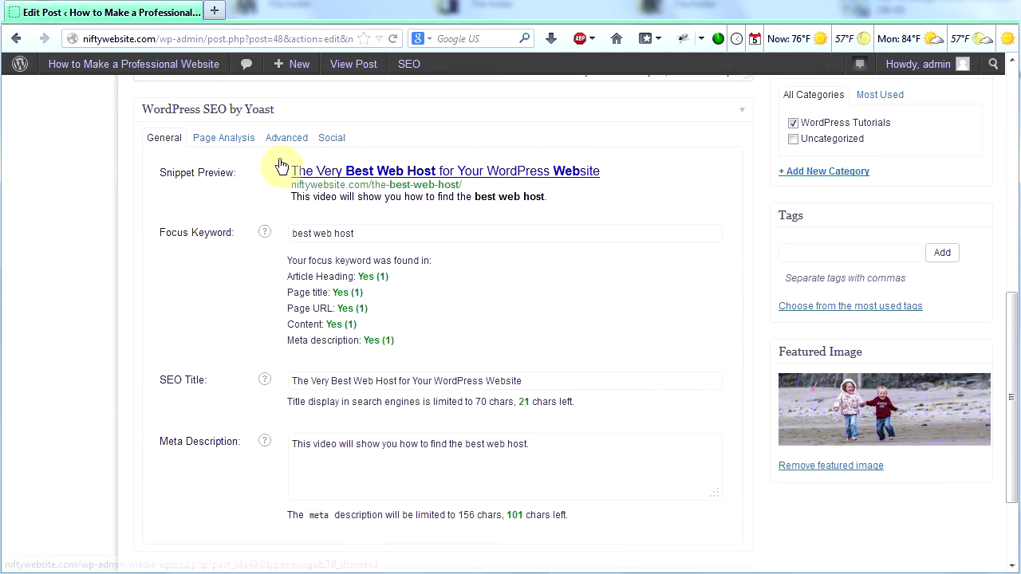
left_click(225, 143)
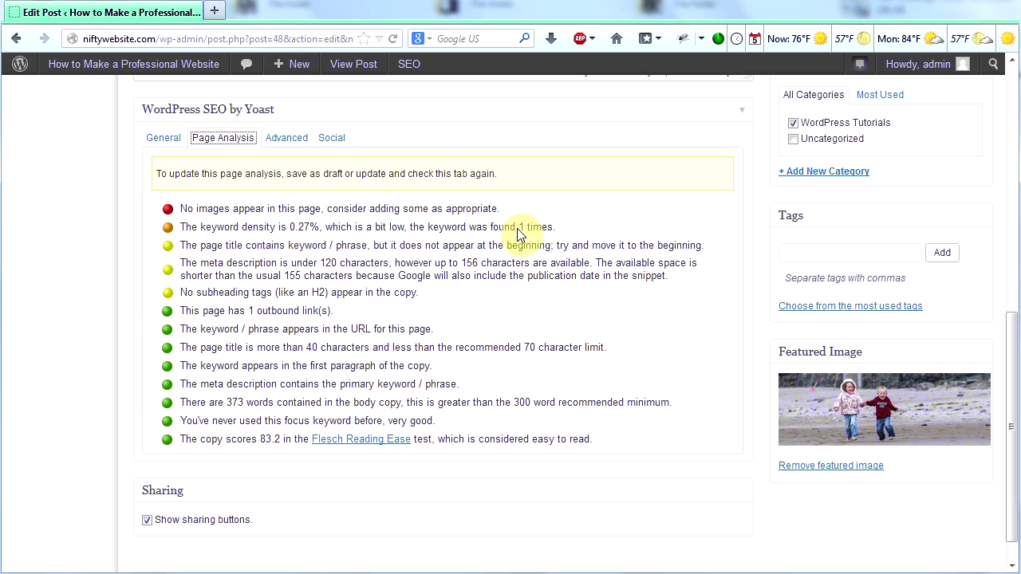
Step: Rework the opening into "a good web host--the best web host" with italic "best", and change the quoted "a good web host" to "the best web host"
scroll(1009, 312, "up", 5)
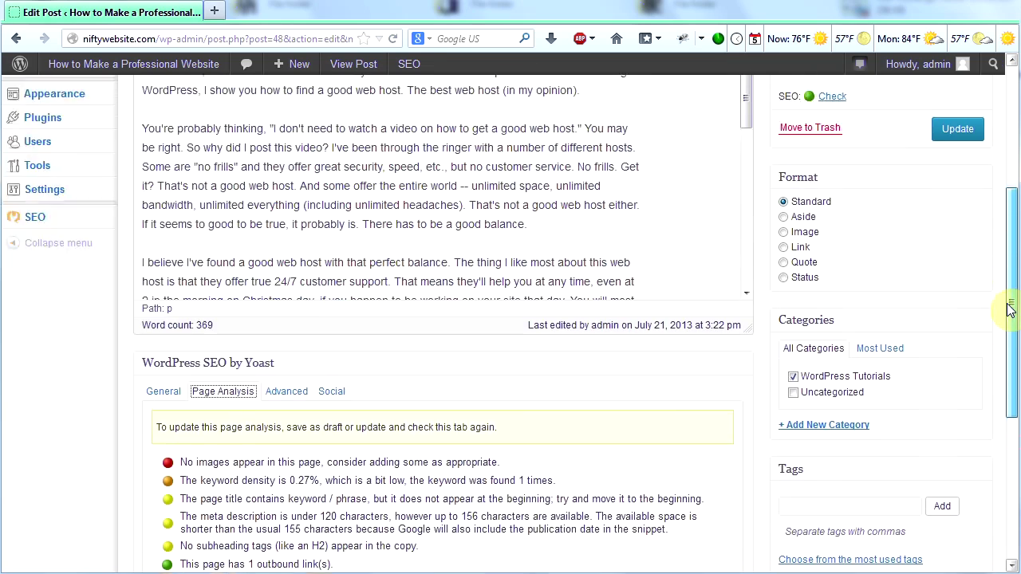
left_click_drag(1009, 312, 1012, 204)
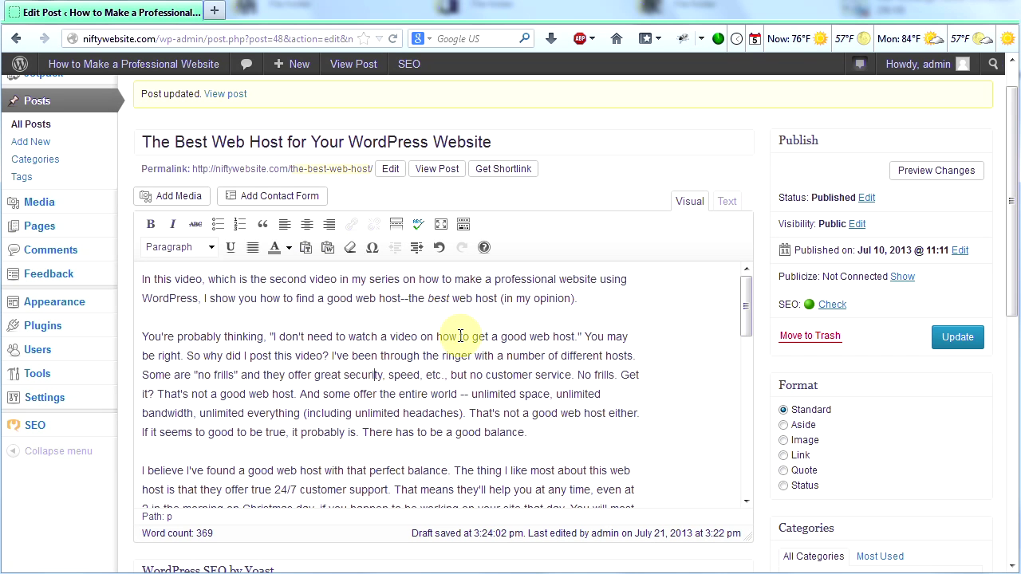
left_click_drag(492, 337, 527, 337)
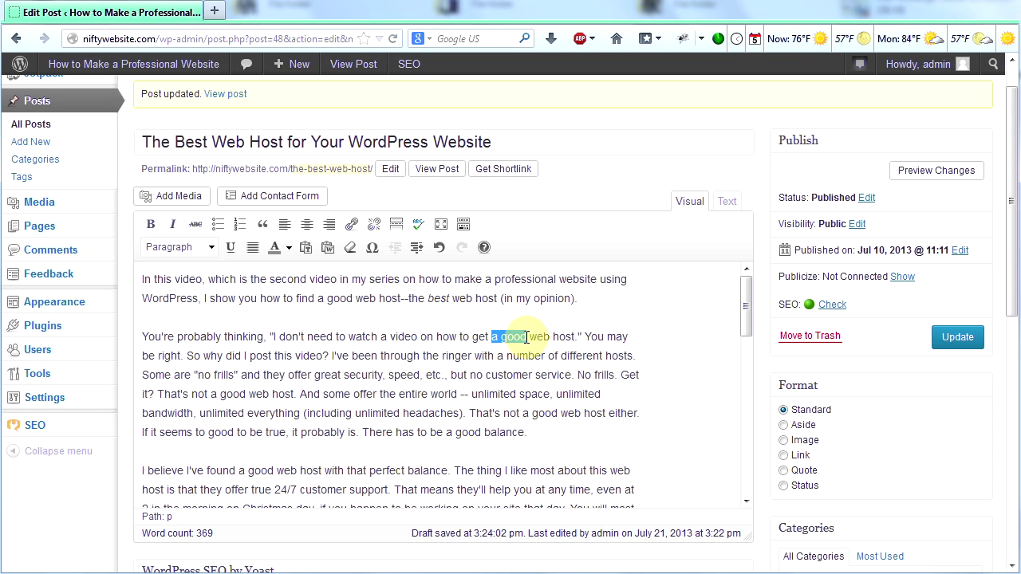
type("the best")
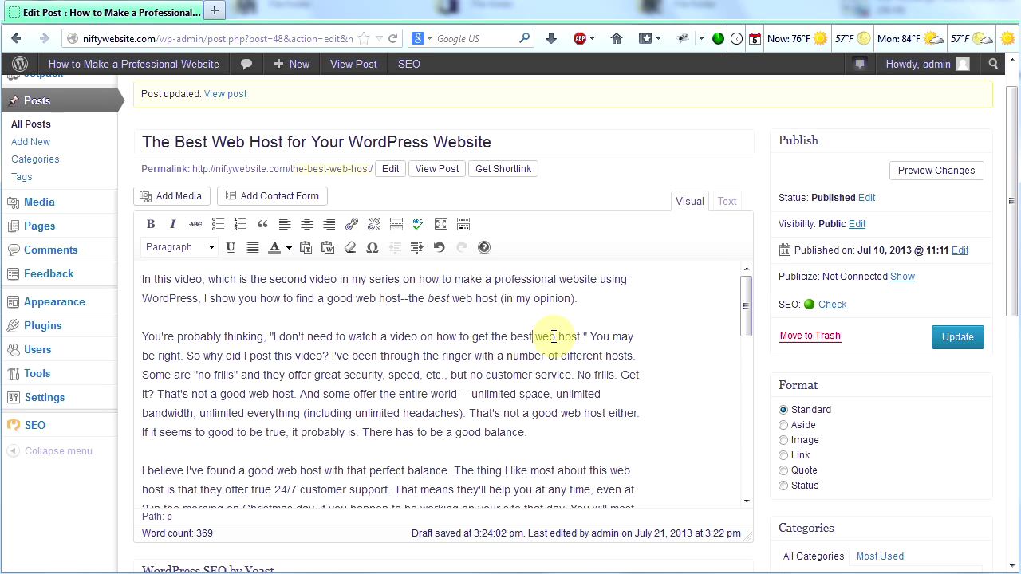
left_click_drag(510, 336, 581, 339)
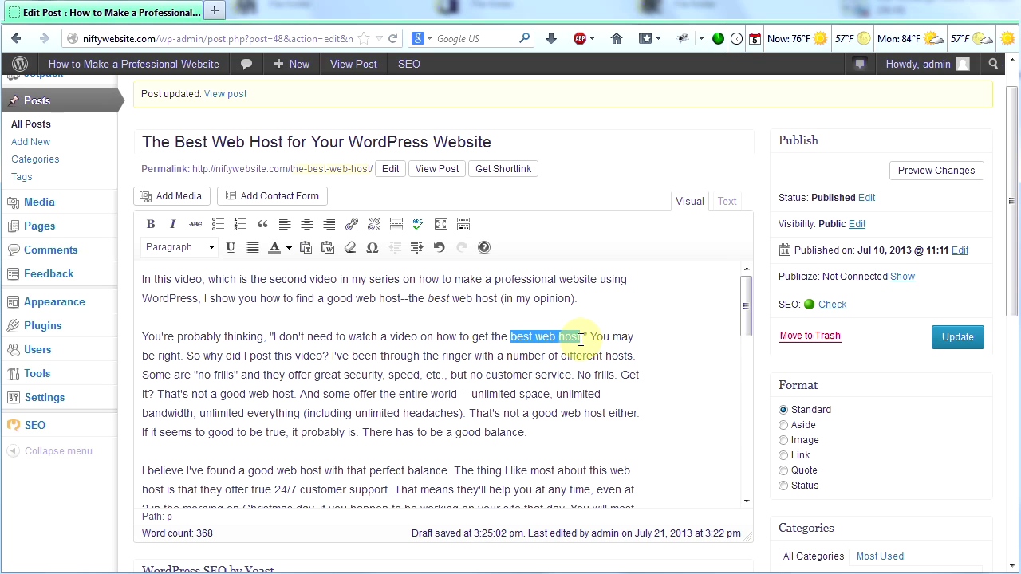
left_click(575, 355)
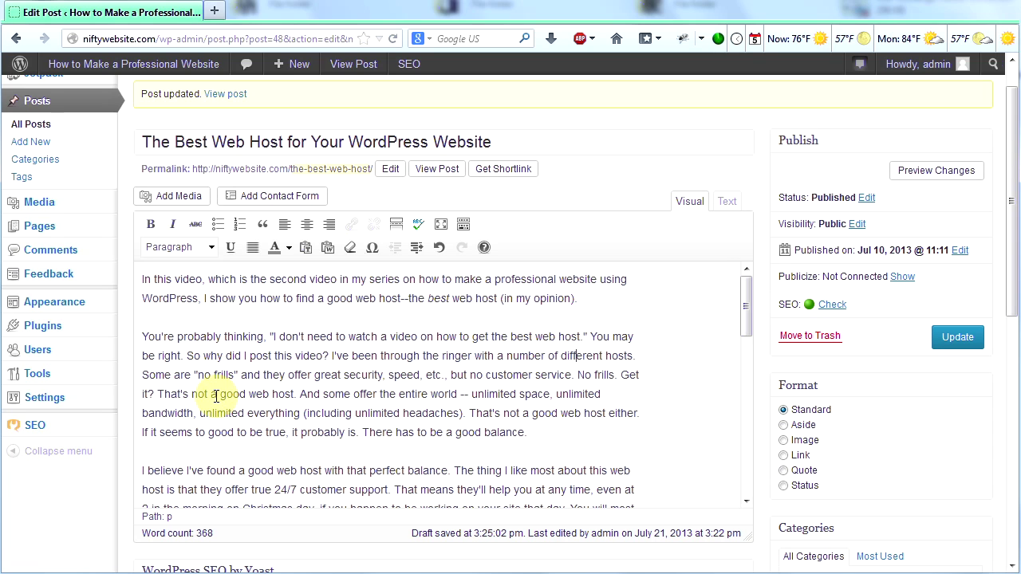
Step: In the second paragraph, change the "not a good web host" phrases to "definitely not the best web host" and "not the best web host"
left_click_drag(159, 395, 299, 396)
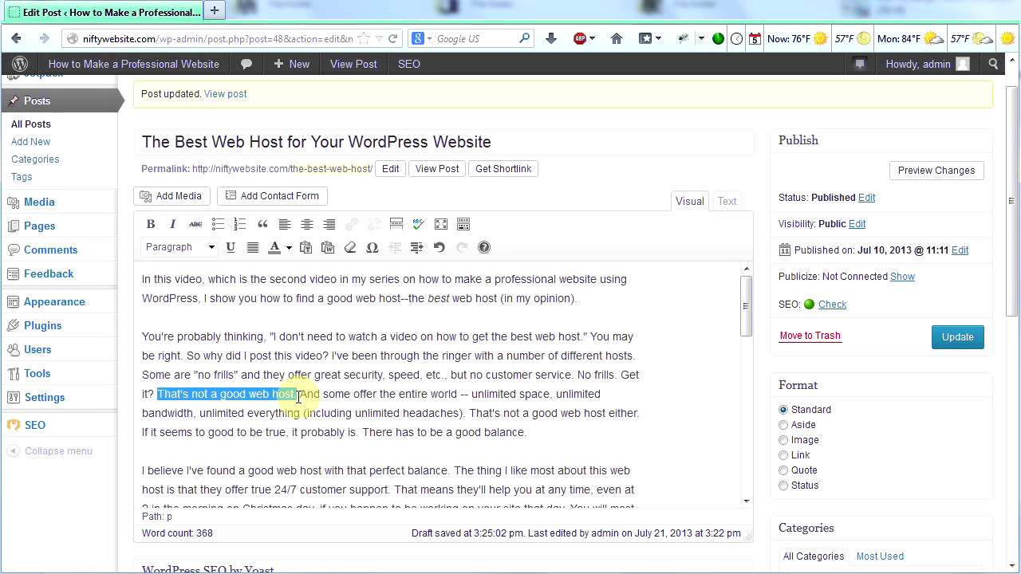
left_click(287, 395)
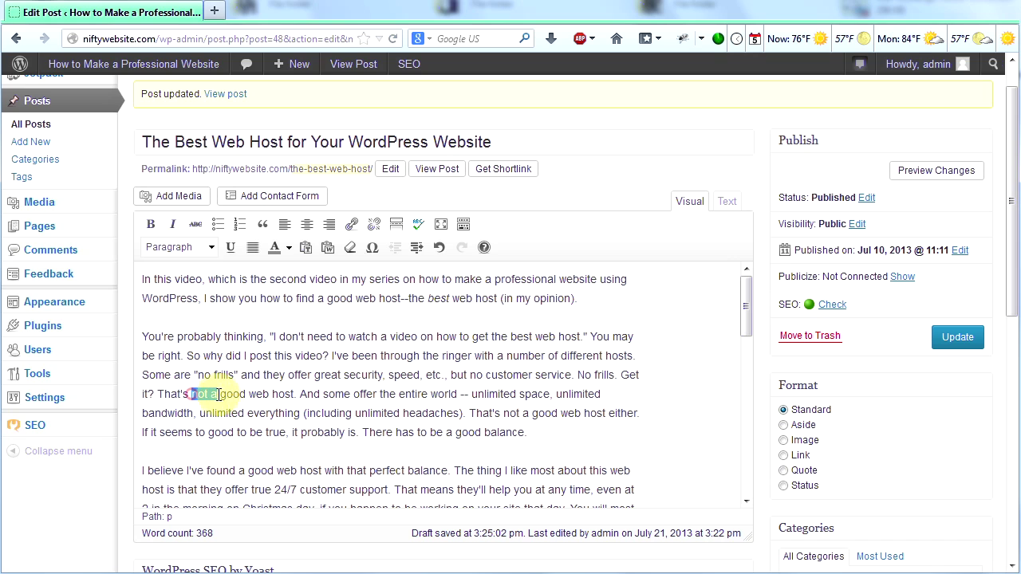
type("definitely not")
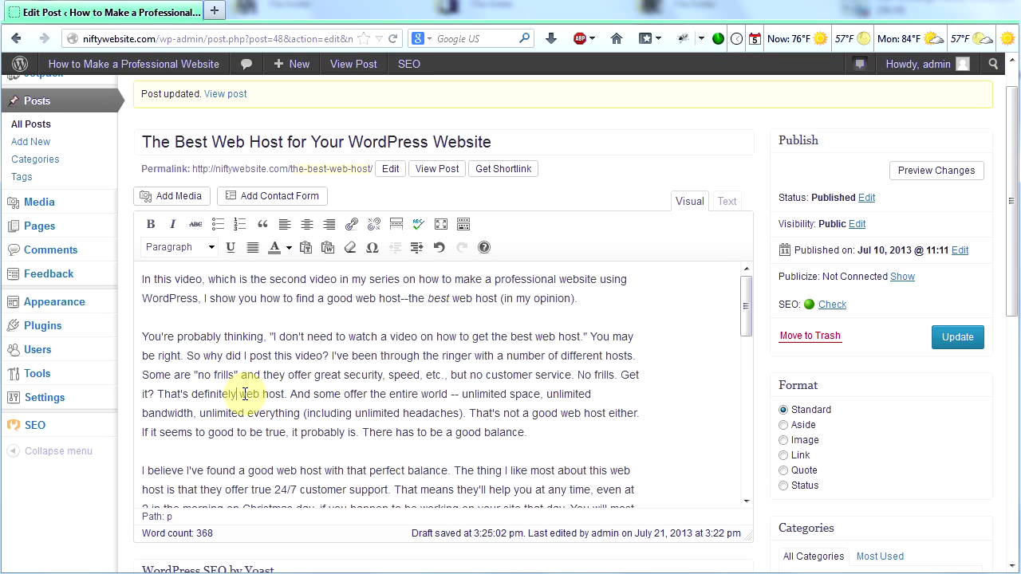
type(" the best")
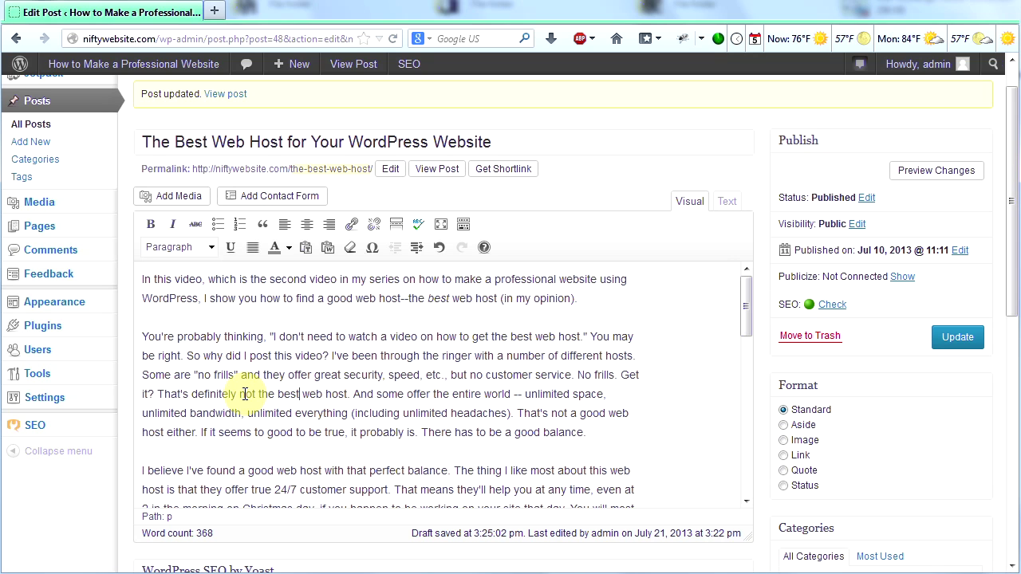
left_click_drag(569, 413, 607, 414)
type("the best")
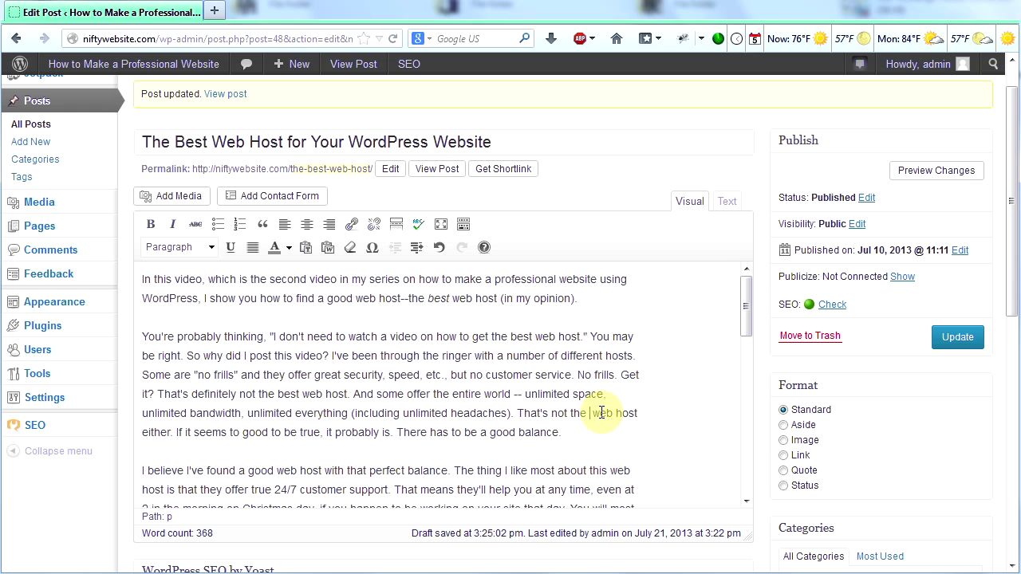
Step: Change "I believe I've found a good web host" to "I believe I've found the best web host" in the third paragraph
scroll(478, 391, "down", 3)
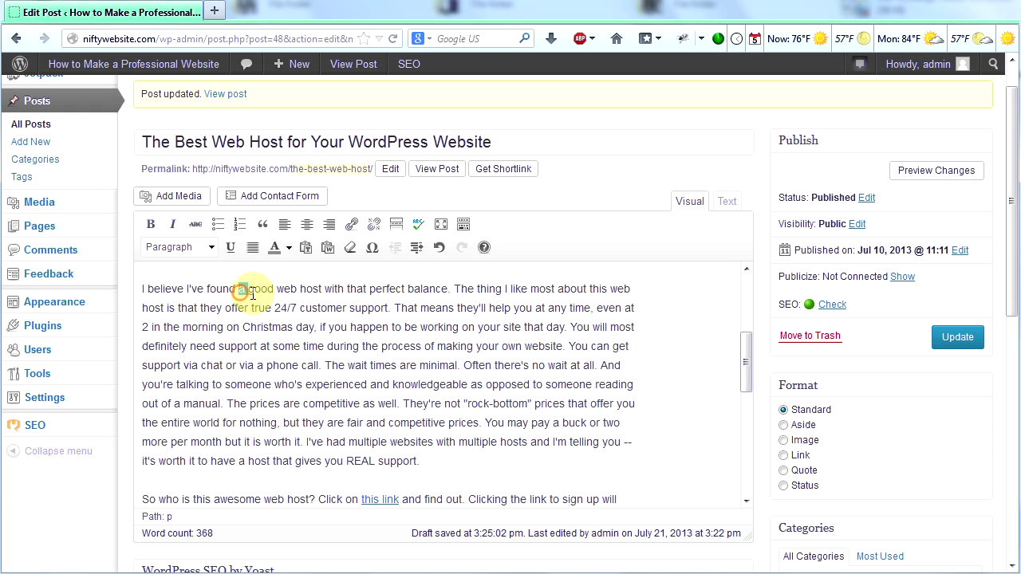
left_click_drag(252, 294, 285, 295)
type("the best web")
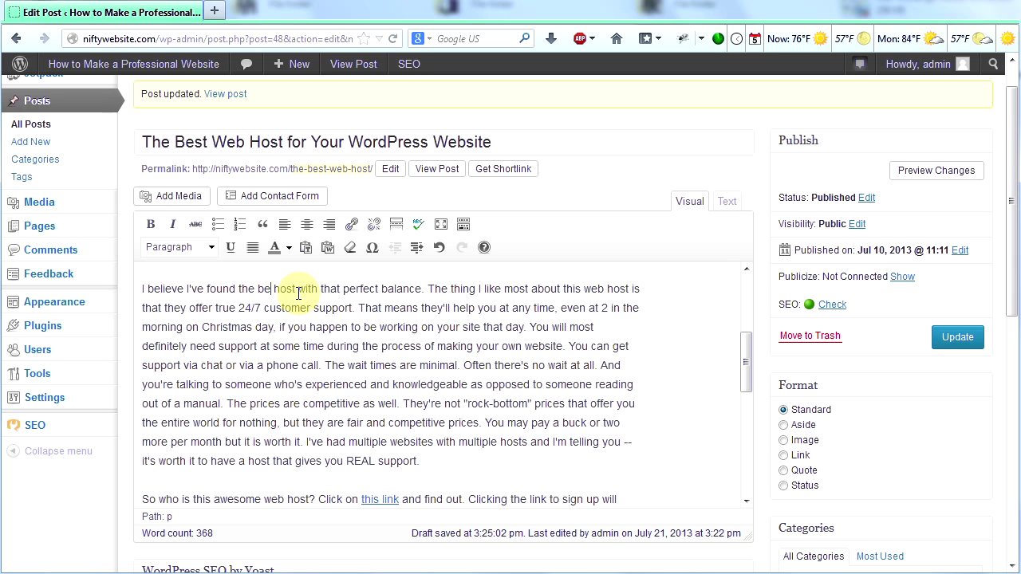
scroll(399, 359, "down", 4)
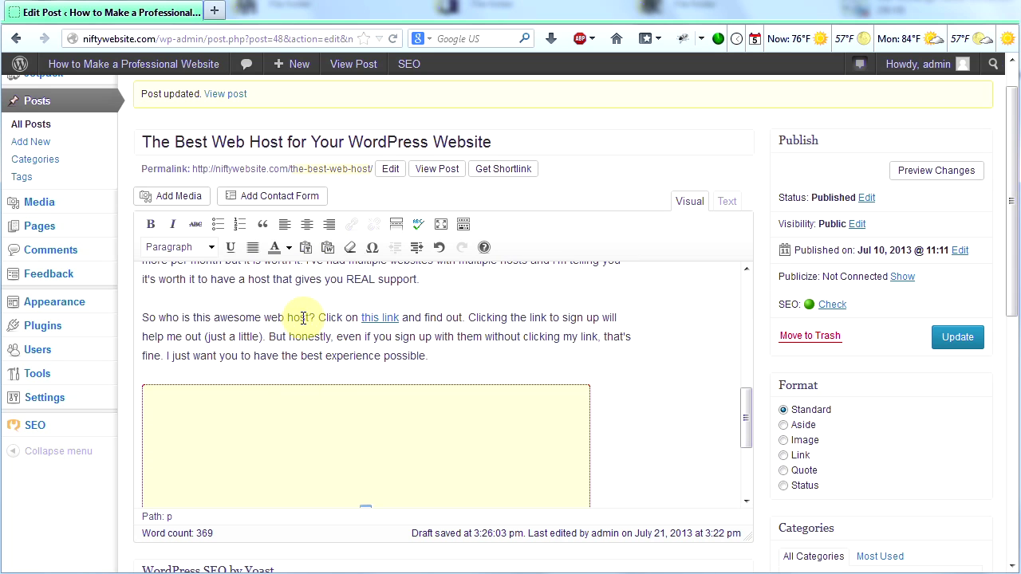
Step: Insert "(the best web host)" after "So who is this awesome web host" in the paragraph containing the sign-up link
type("(the best")
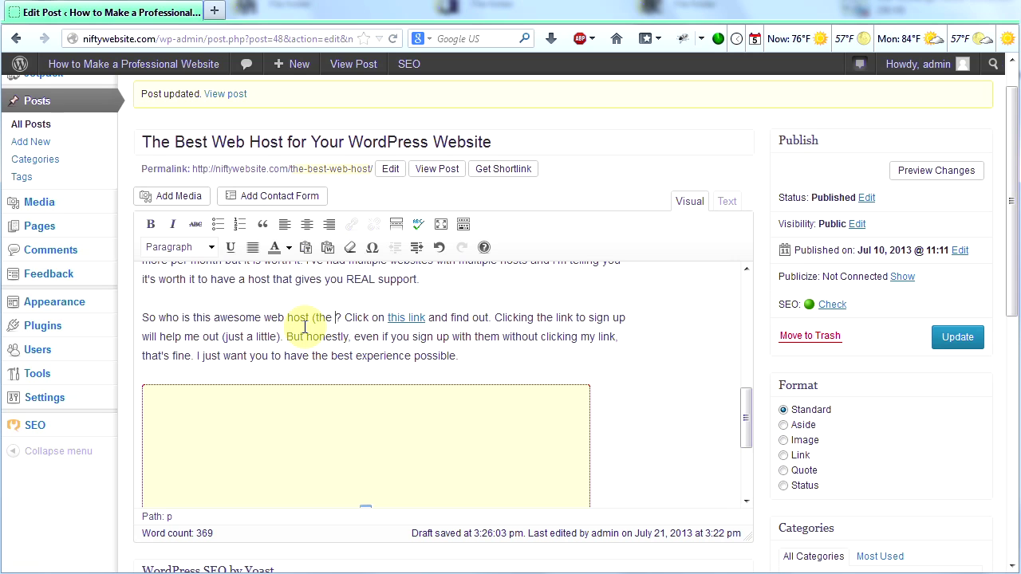
type(" host)")
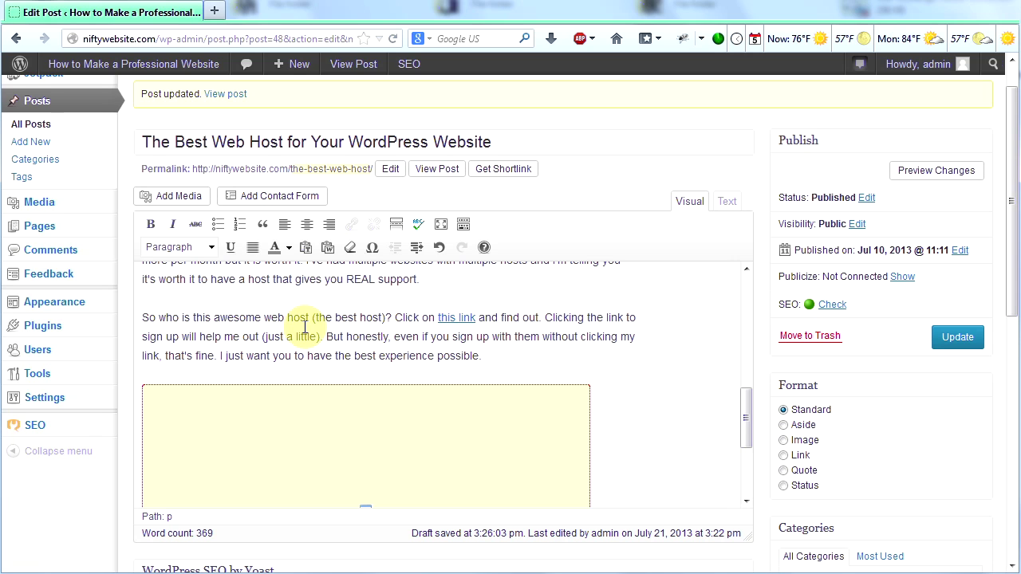
type("web")
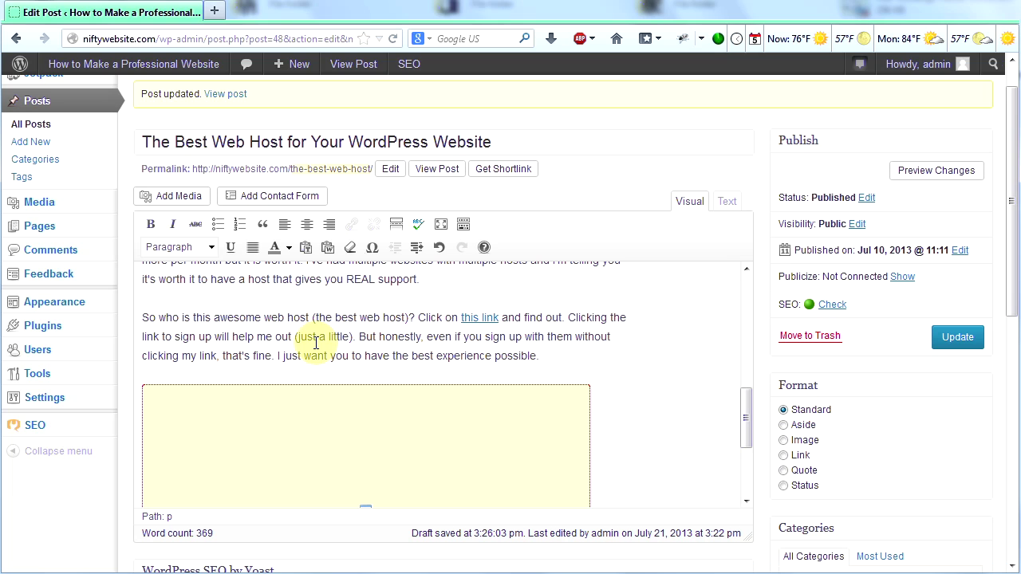
Step: Update the post and review the keyword density in its refreshed SEO page analysis
scroll(997, 325, "down", 2)
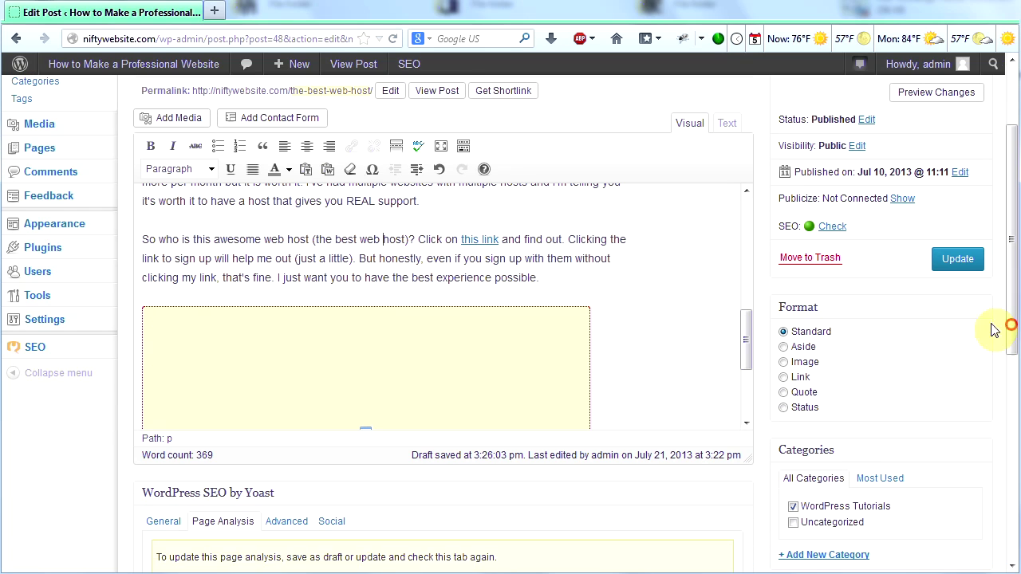
mouse_move(749, 354)
left_mouse_down()
mouse_move(745, 399)
mouse_move(745, 361)
left_mouse_up()
left_click(949, 260)
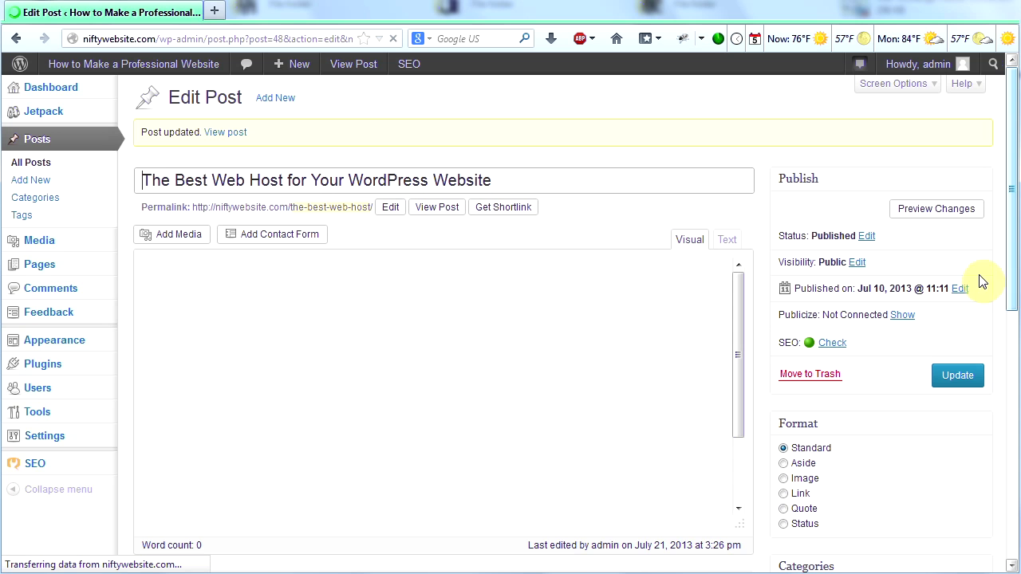
scroll(1004, 427, "down", 10)
scroll(1003, 427, "down", 3)
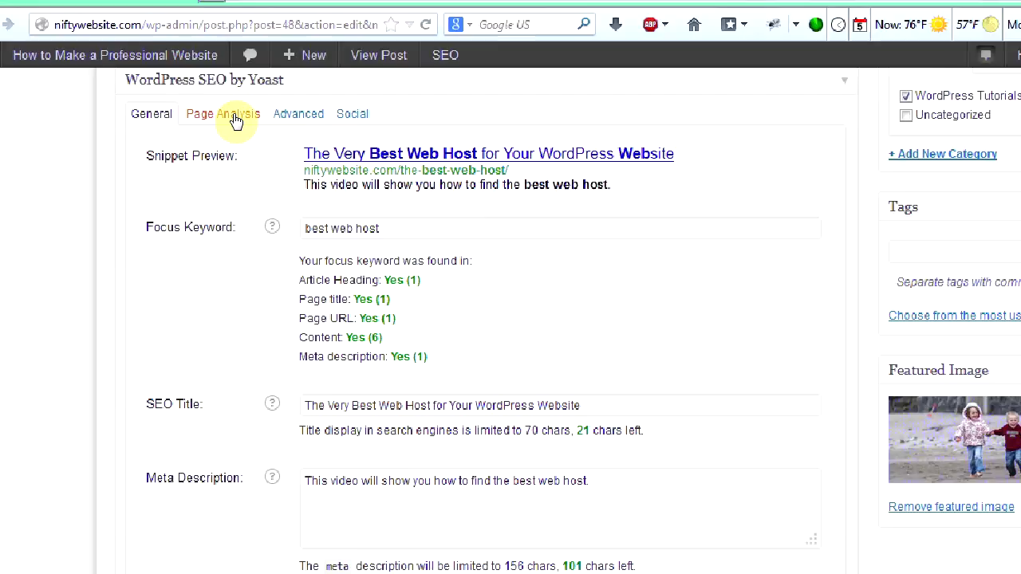
left_click(230, 119)
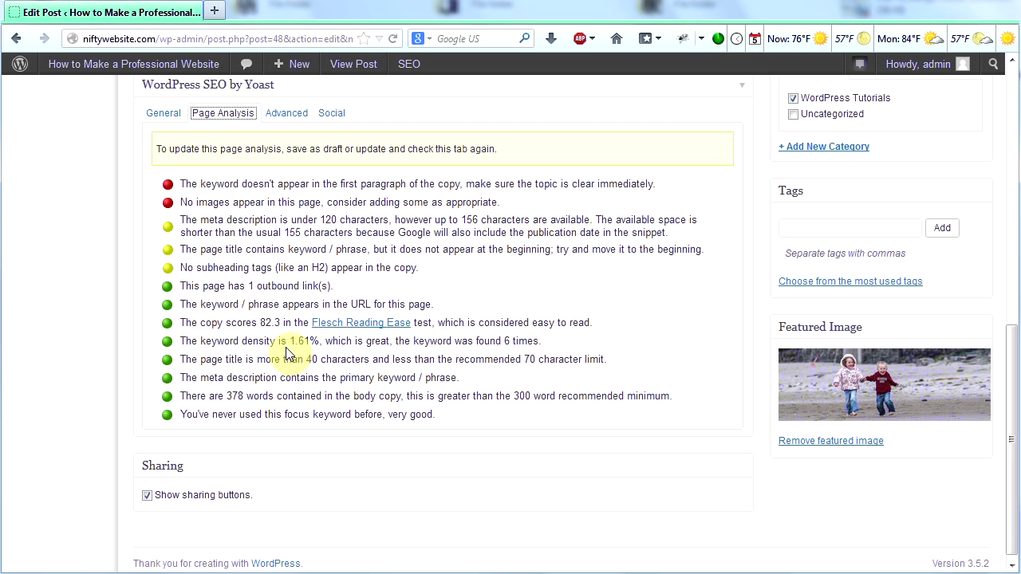
left_click_drag(315, 345, 318, 343)
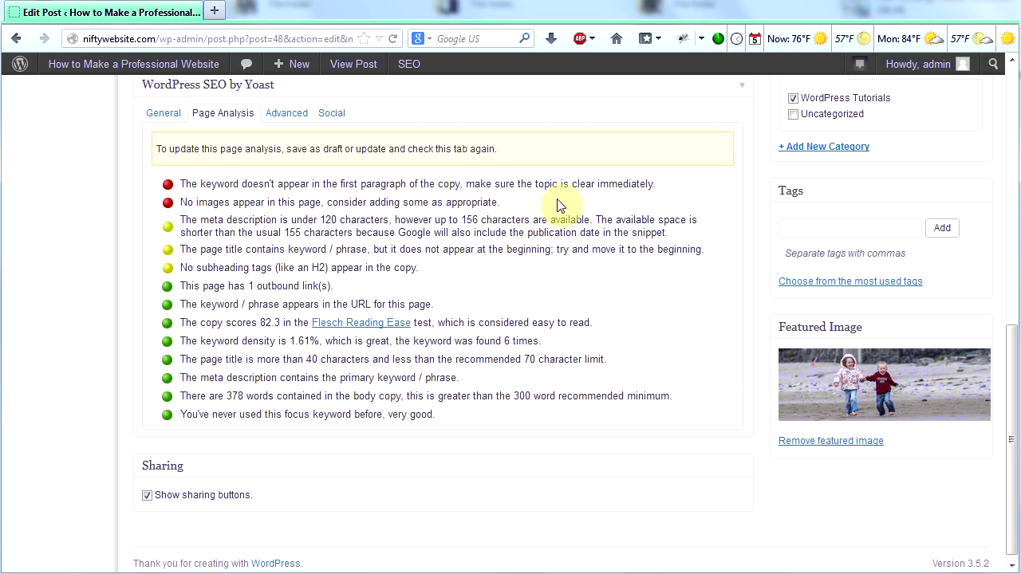
Step: Check the first paragraph's "best web host" against the page analysis and remove the italics from "best"
left_click_drag(1012, 440, 1016, 232)
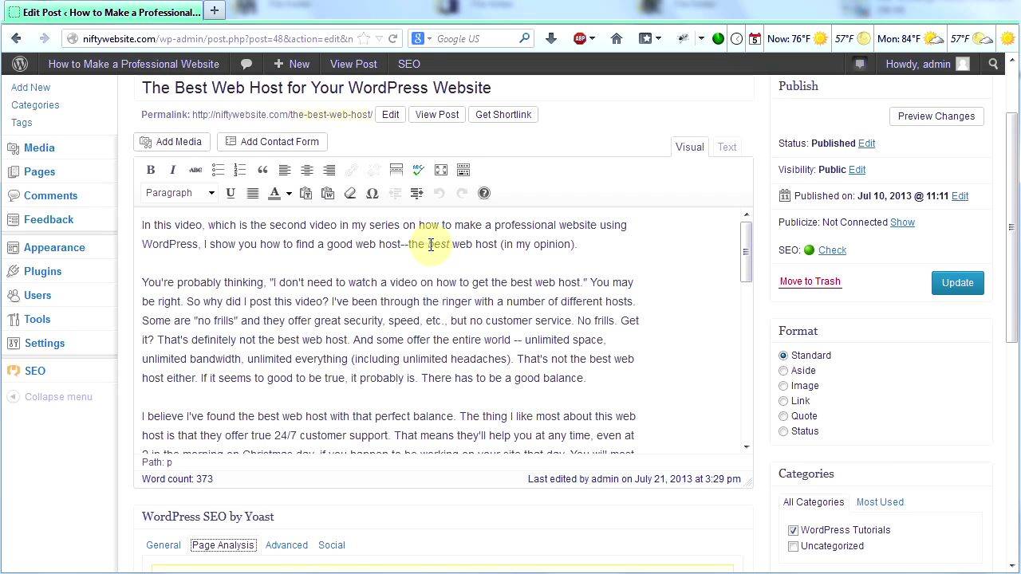
left_click_drag(429, 245, 495, 247)
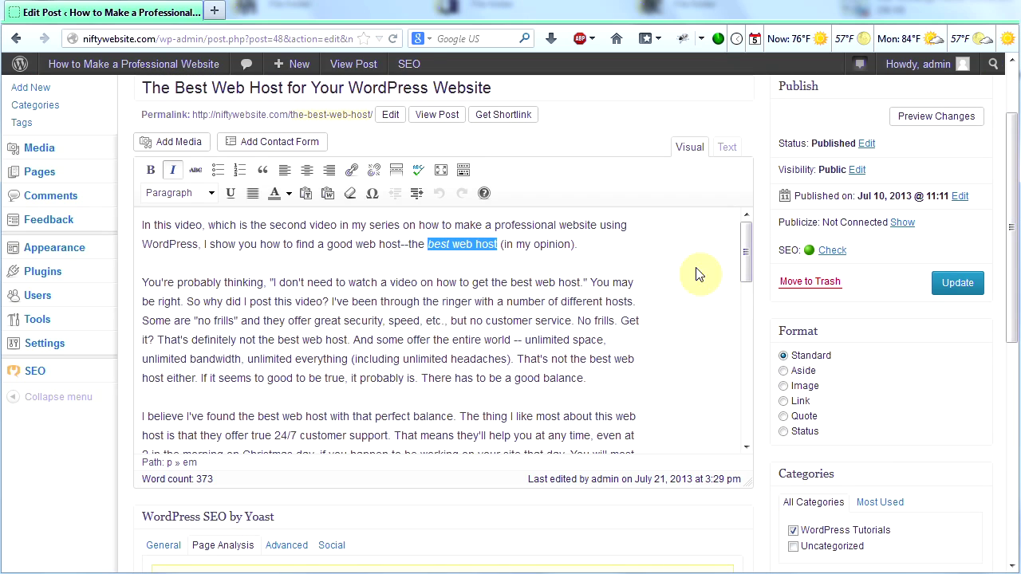
left_click_drag(1005, 254, 1016, 399)
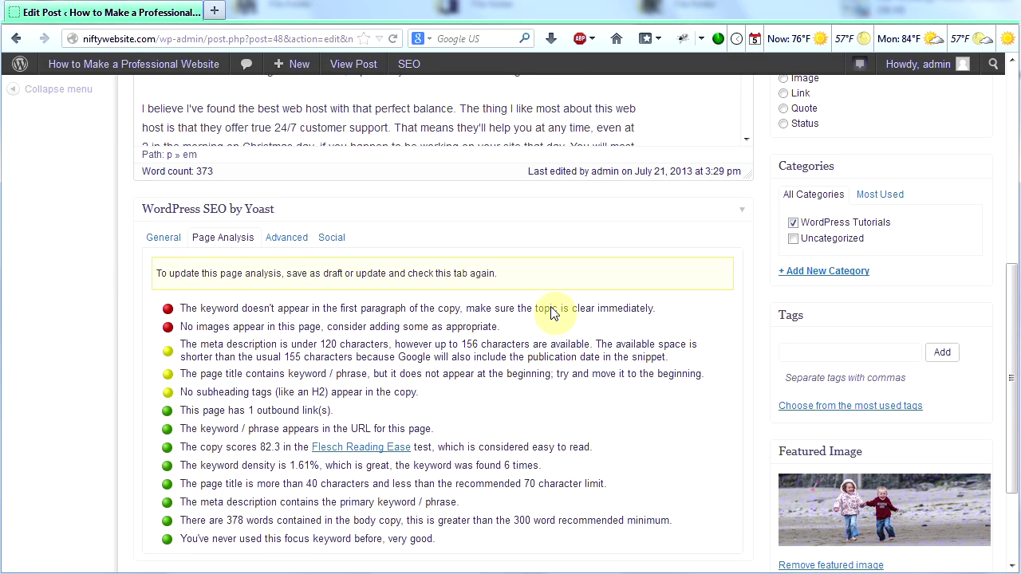
left_click_drag(1013, 401, 1011, 236)
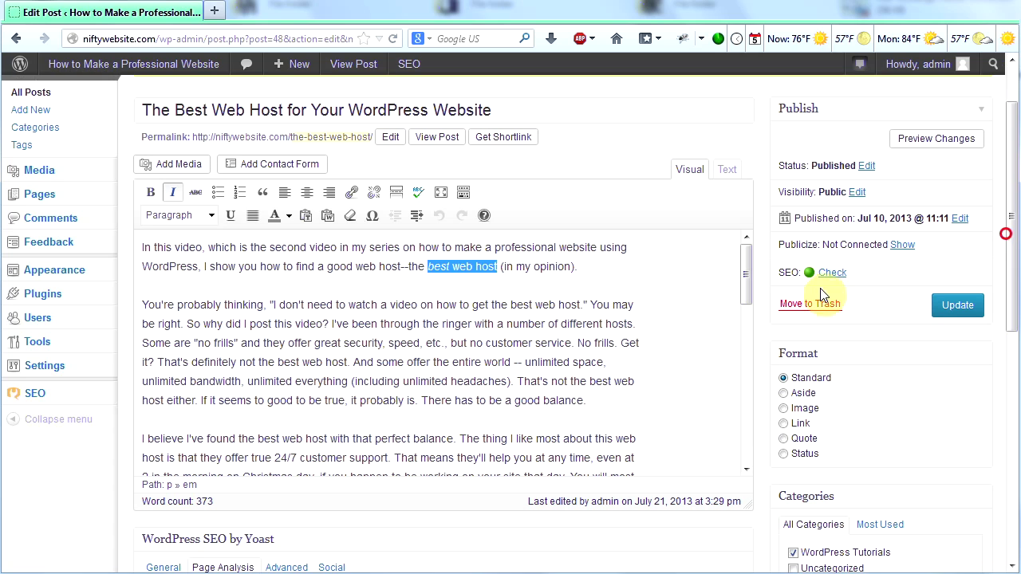
left_click(431, 267)
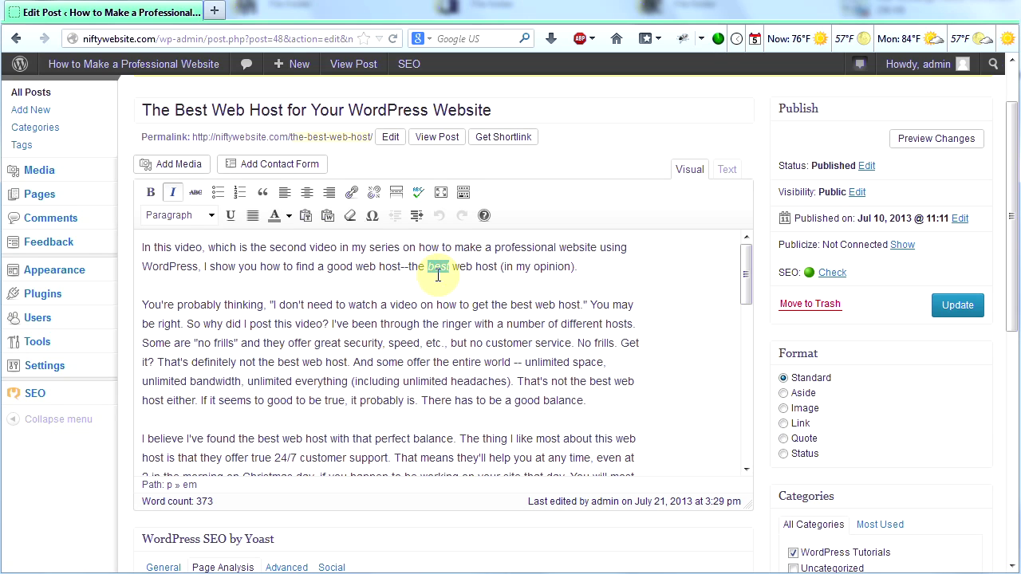
left_click(176, 198)
left_click(418, 324)
Step: Update the post with the plain "best" and check the first-paragraph keyword in the SEO page analysis
left_click(957, 307)
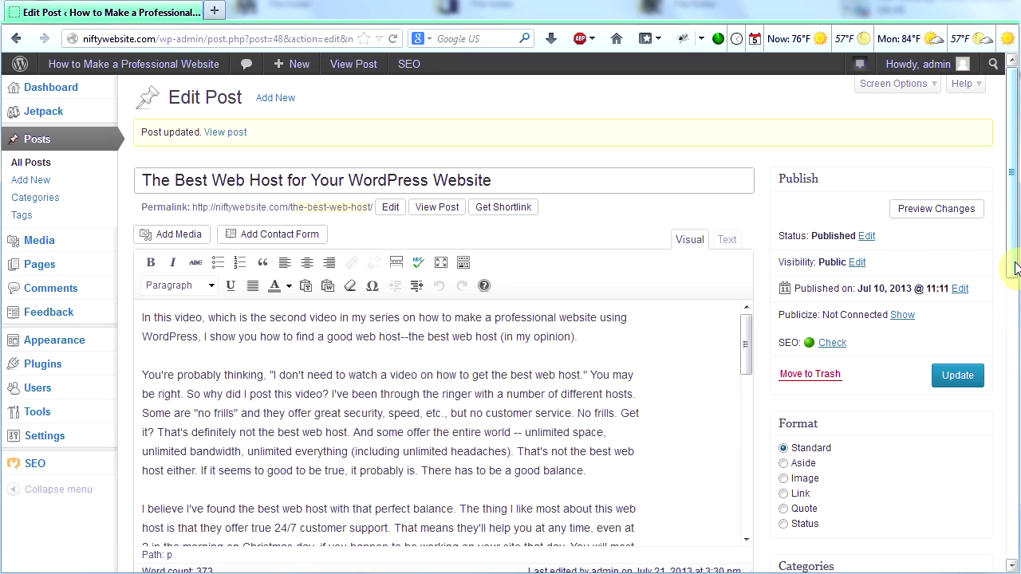
left_click_drag(1011, 189, 1013, 387)
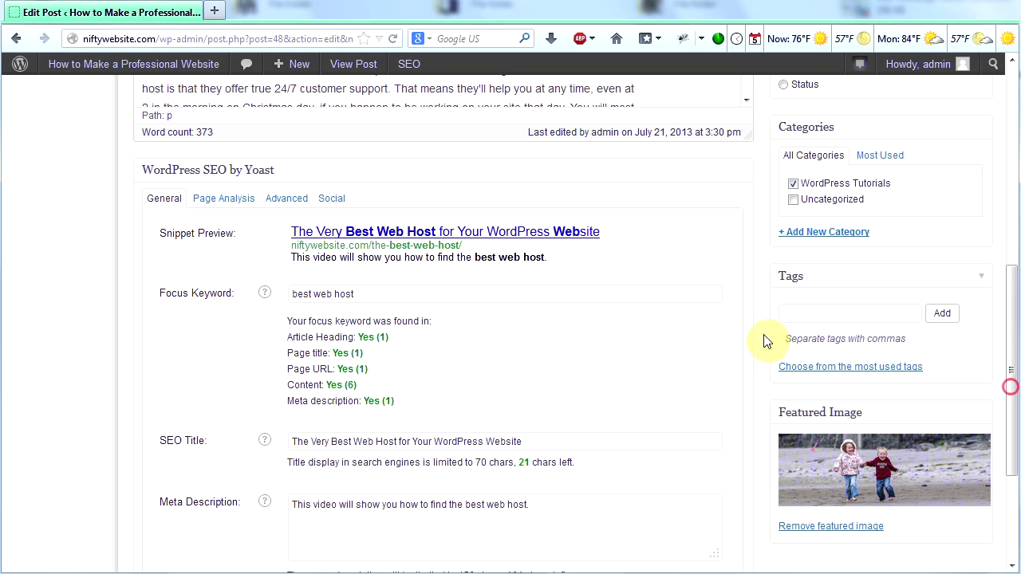
left_click(223, 198)
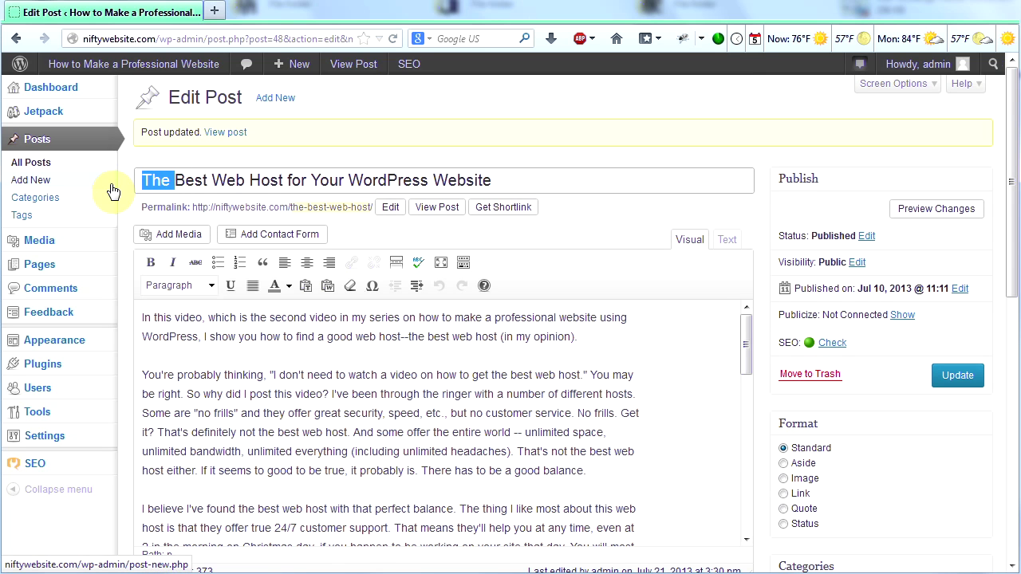
Step: Shorten the post title to "Best Web Host for Your WordPress Website" and update the post
key("Delete")
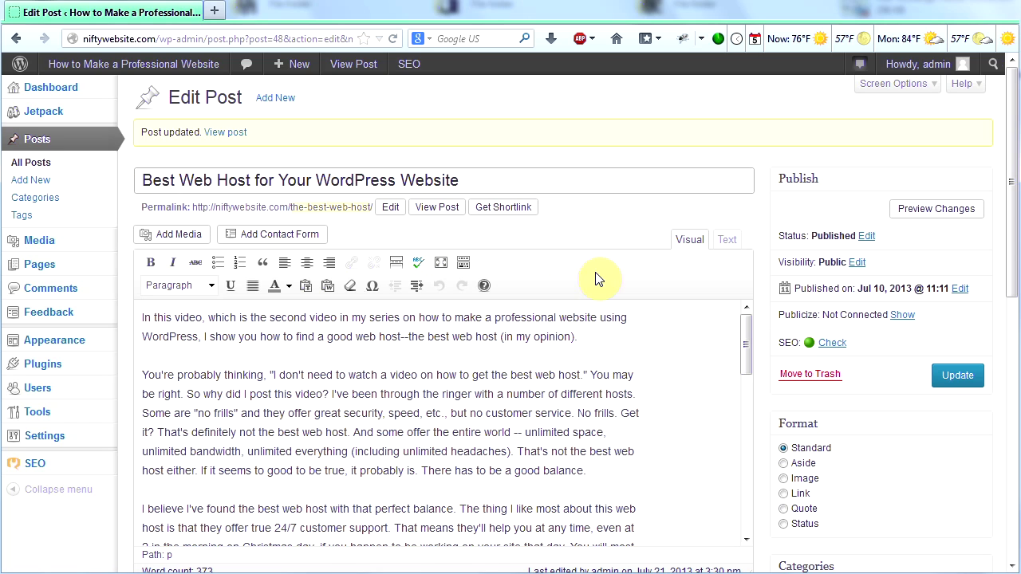
left_click(958, 376)
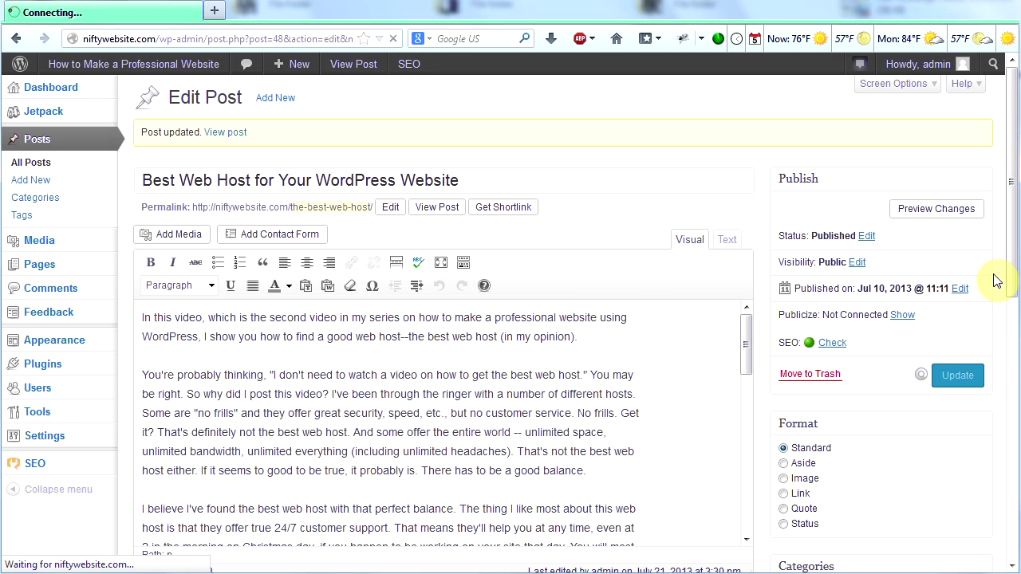
left_click(254, 180)
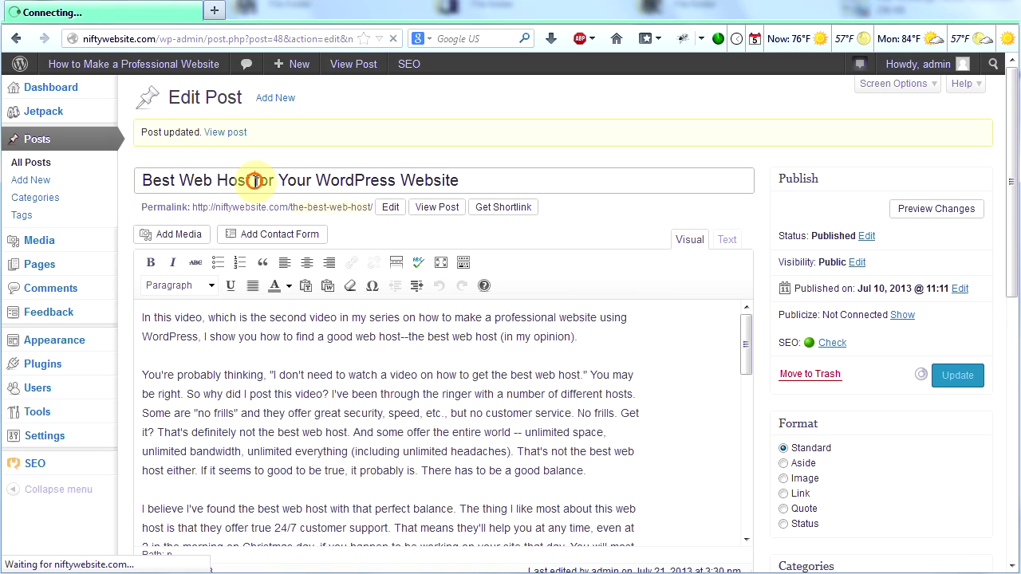
left_click_drag(253, 180, 79, 171)
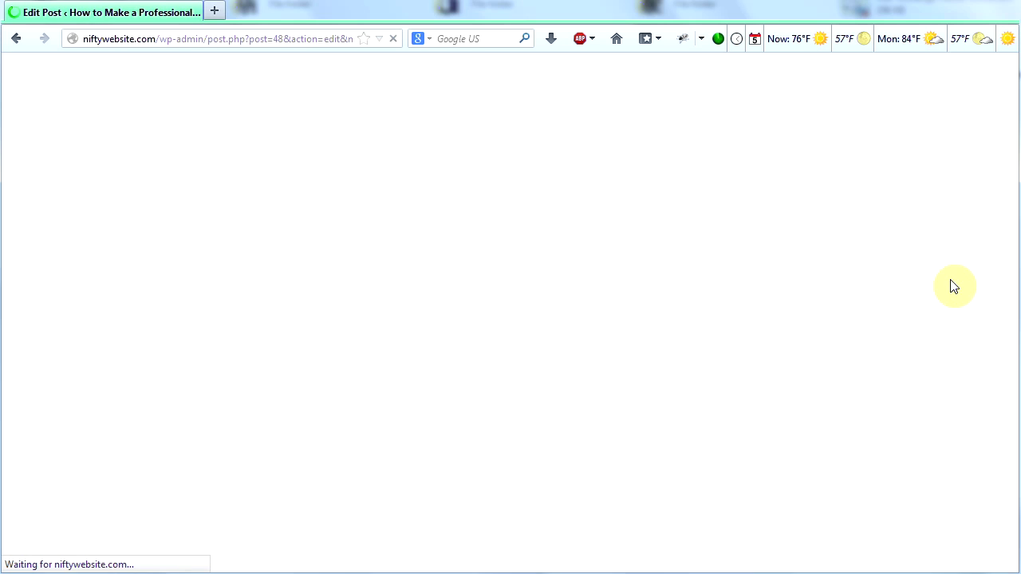
Step: Review the page analysis for the keyword's position in the page title
scroll(914, 262, "down", 10)
left_click(224, 229)
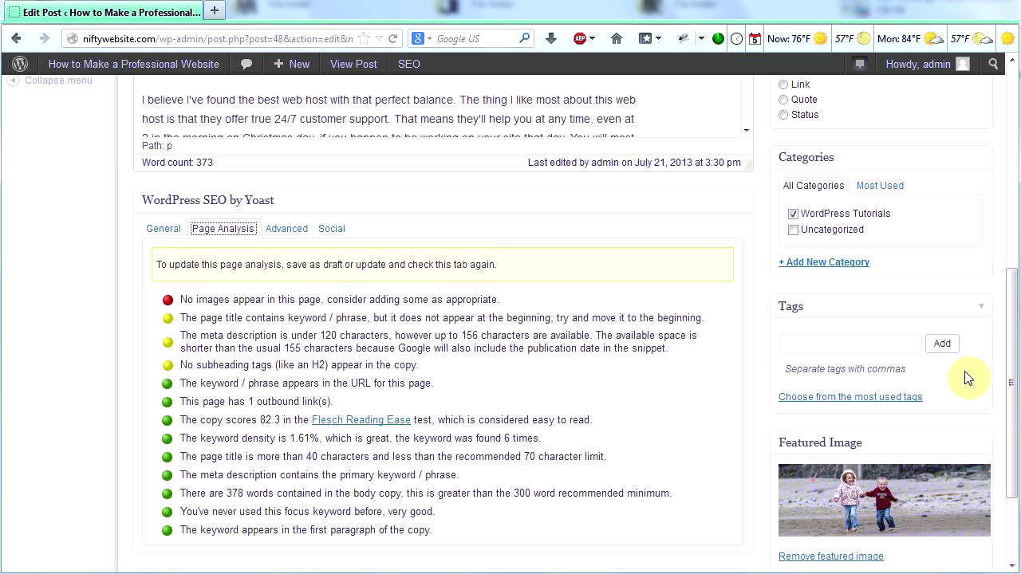
scroll(1016, 399, "up", 1)
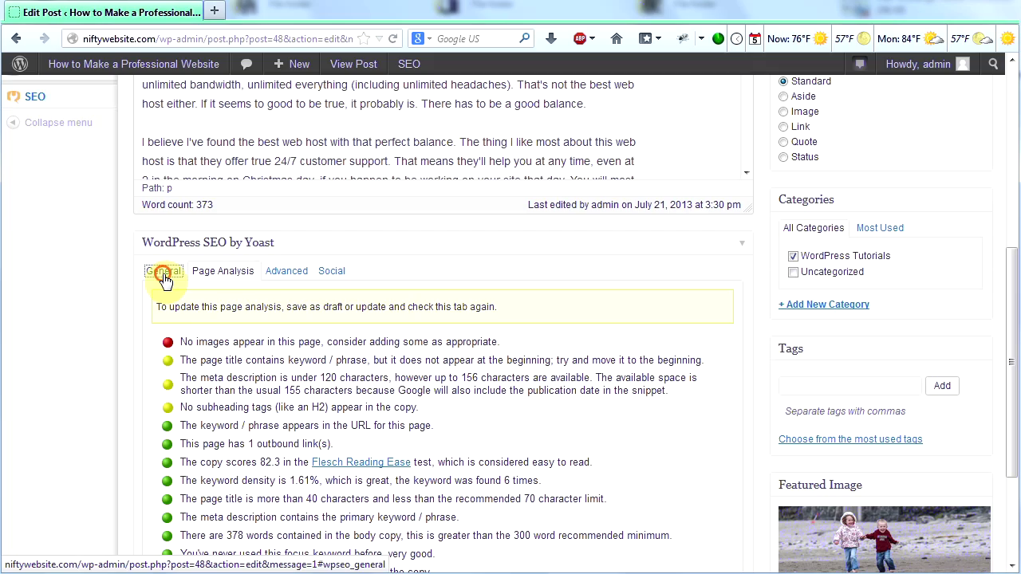
Step: Change the SEO title to "Best Web Host for Your WordPress Website" by removing "The Very"
left_click(164, 275)
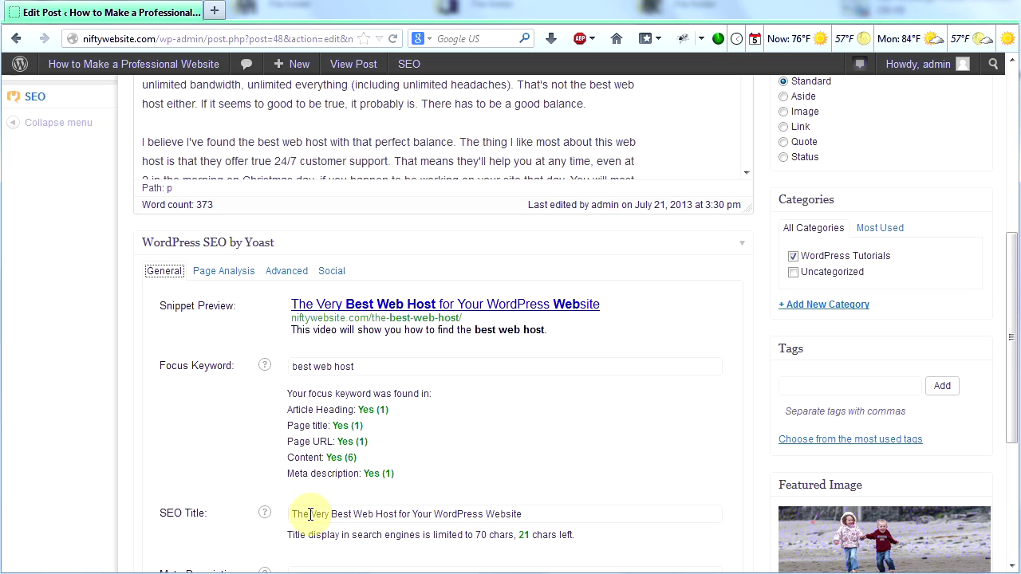
double_click(310, 514)
key("Delete")
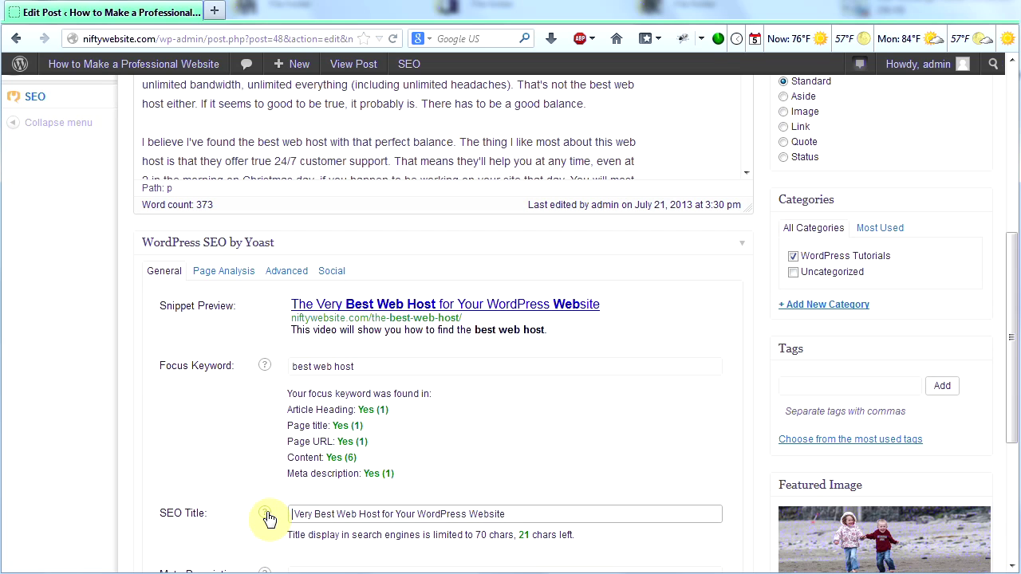
scroll(269, 519, "down", 3)
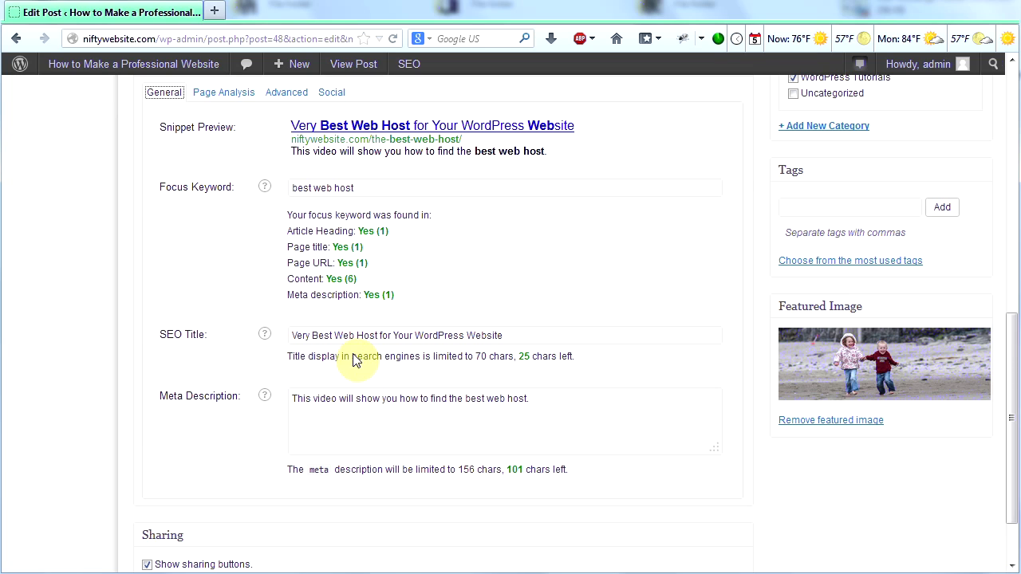
double_click(311, 335)
key("Delete")
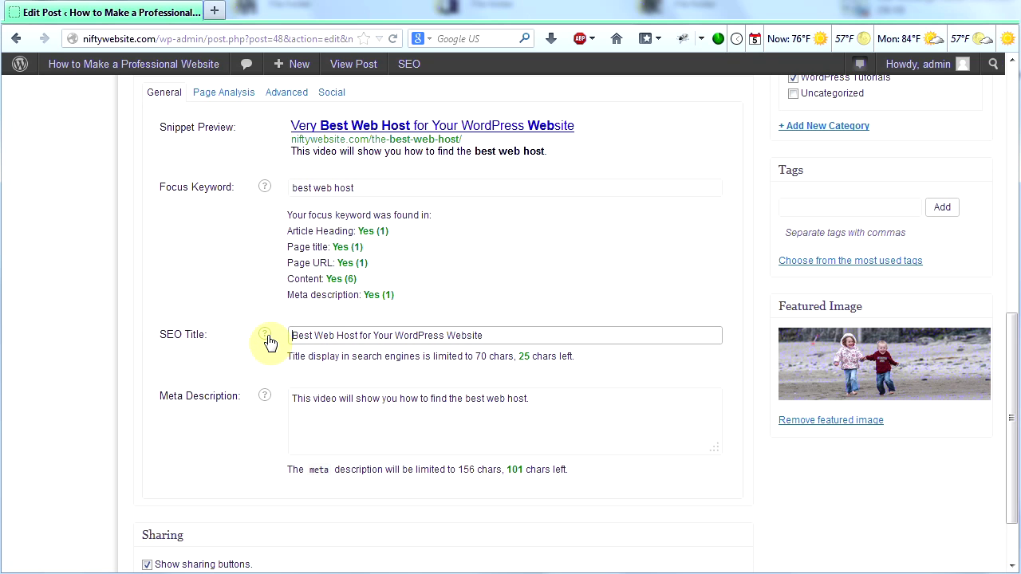
Step: Update the post with the shortened SEO title and review the refreshed page analysis
scroll(837, 421, "down", 2)
scroll(939, 391, "up", 9)
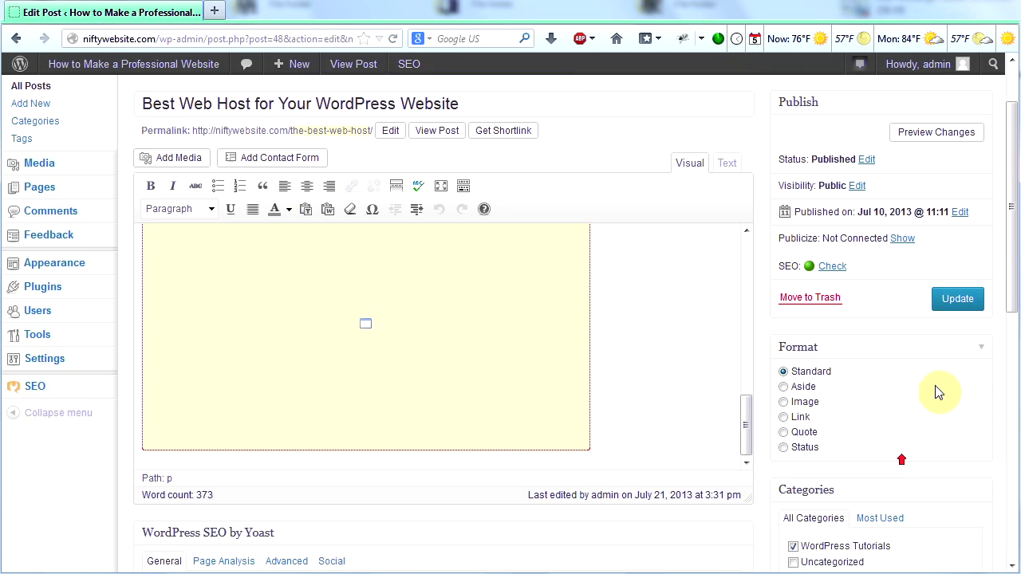
left_click_drag(1013, 189, 1017, 419)
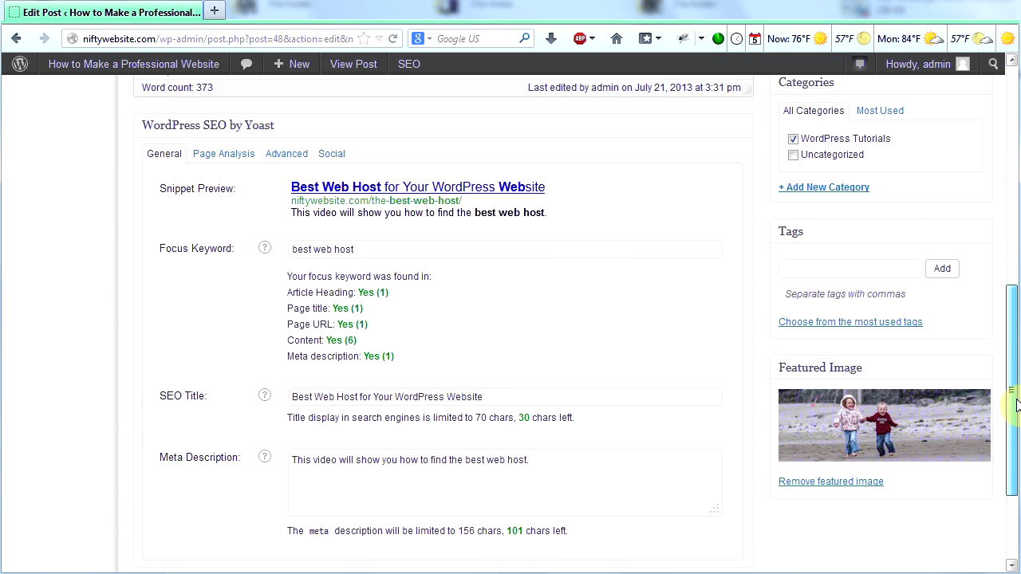
left_click(222, 158)
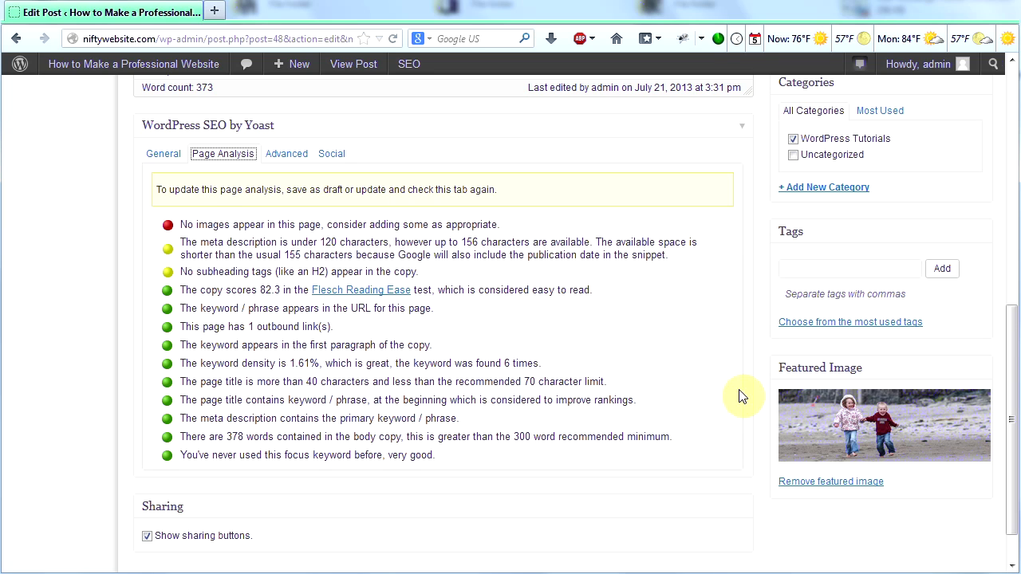
scroll(1005, 415, "down", 1)
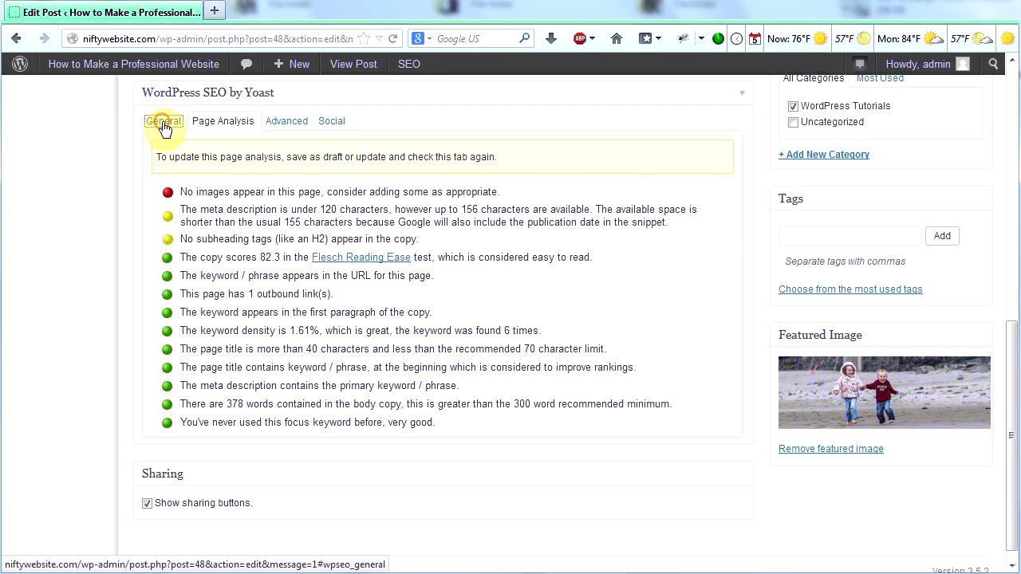
Step: Extend the meta description after "best web host" with "for your WordPress website. Why are they so good? They provide knowledgeable, 24/7 customer support."
left_click(164, 122)
scroll(1007, 335, "down", 1)
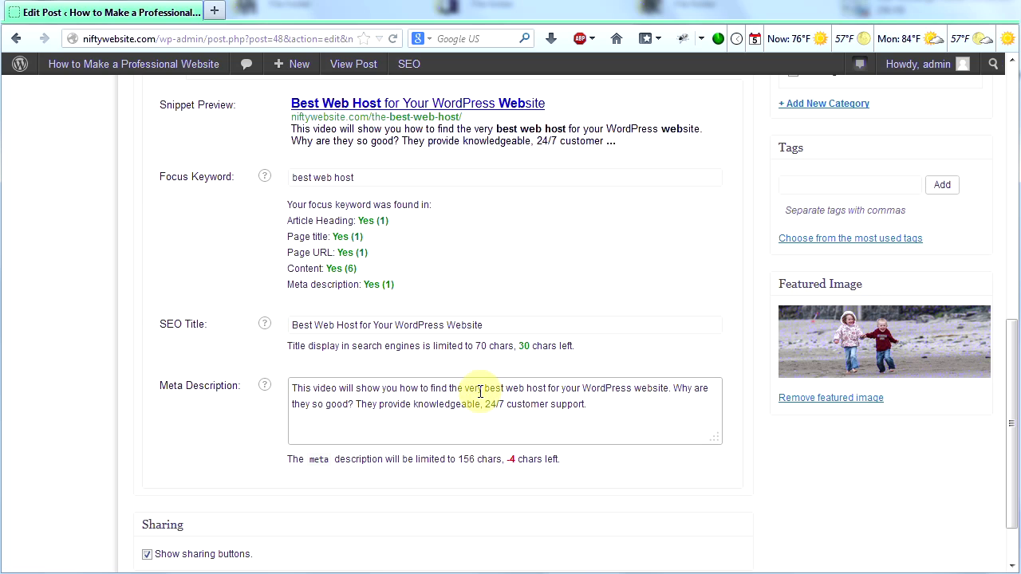
double_click(474, 388)
key("BackSpace")
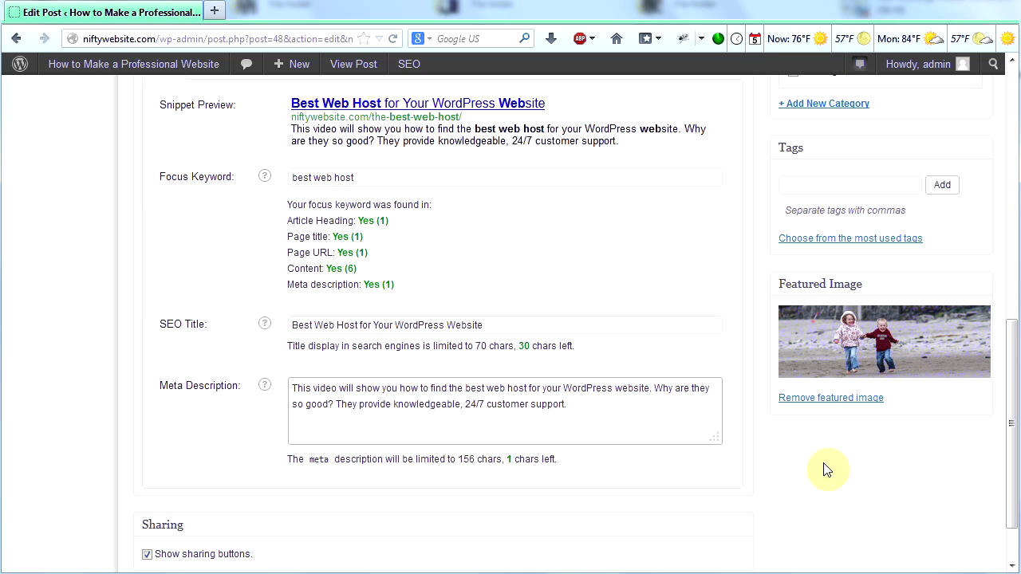
Step: Update the post with the longer meta description and review its SEO page analysis again
scroll(847, 470, "down", 2)
scroll(877, 479, "up", 10)
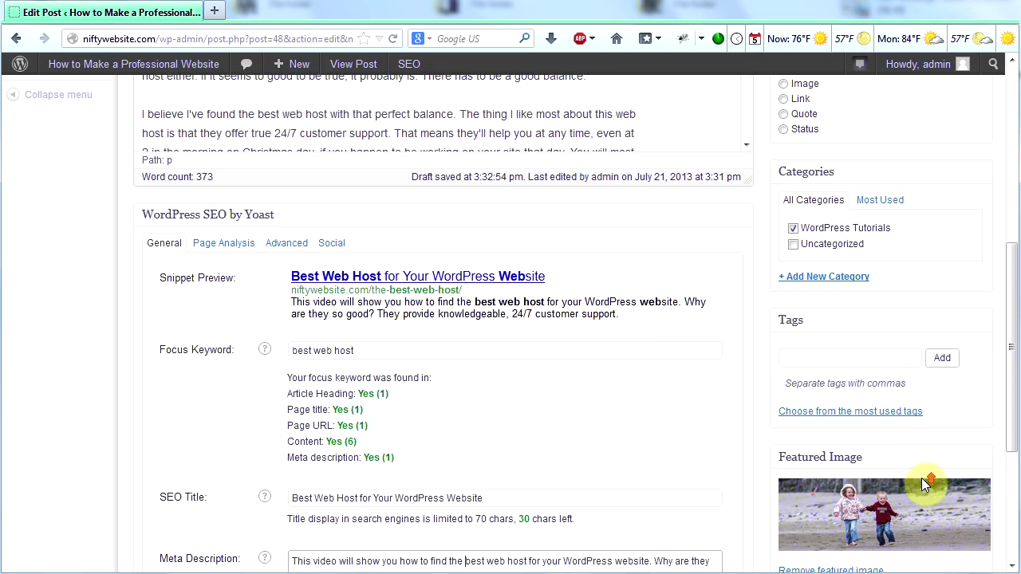
left_click(945, 376)
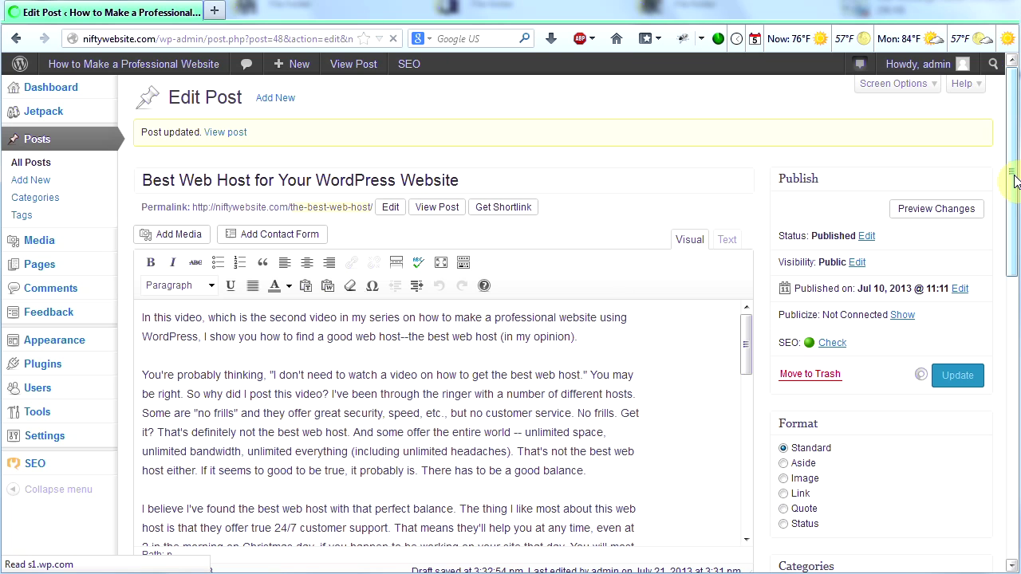
left_click_drag(1013, 175, 1010, 381)
left_click(221, 206)
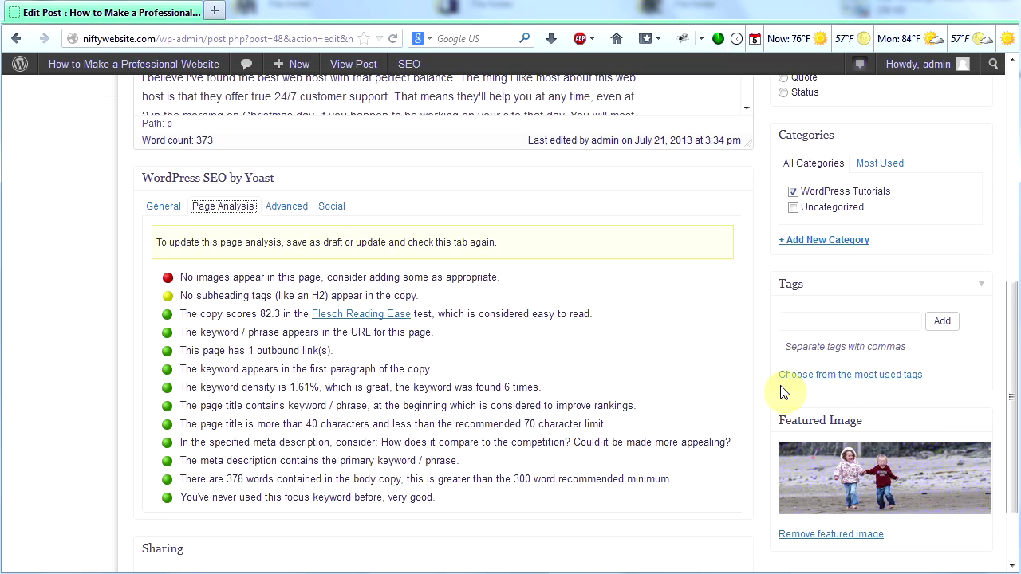
Step: Review the updated post's overall SEO rating, its body text and the full page analysis checklist
scroll(786, 390, "up", 10)
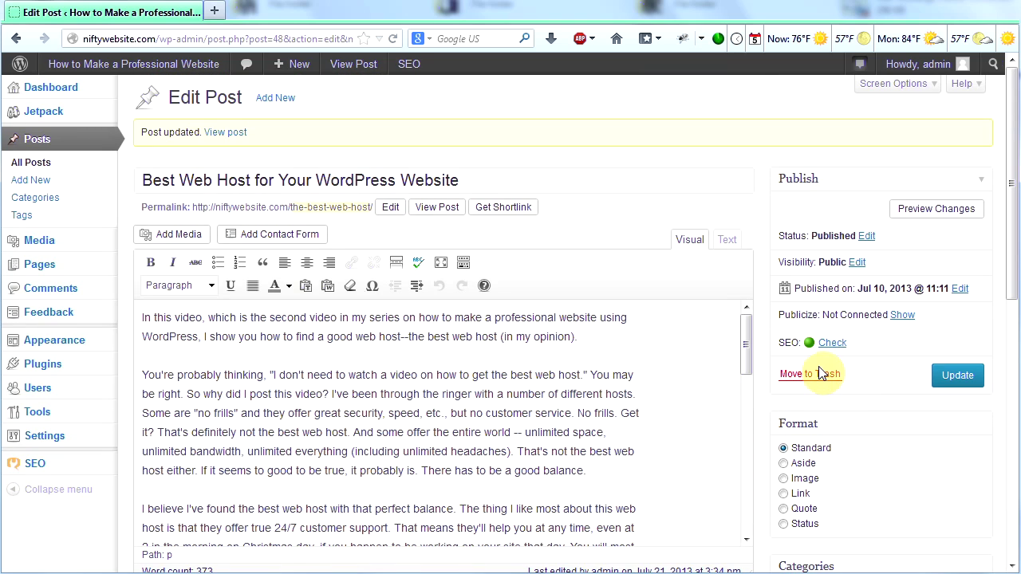
scroll(882, 397, "down", 2)
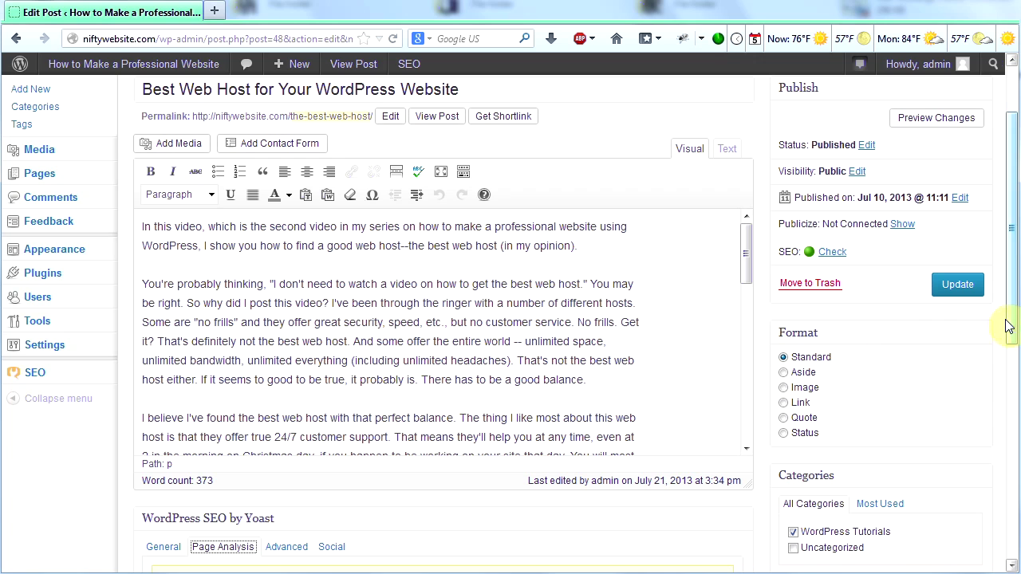
left_click_drag(1013, 316, 1013, 295)
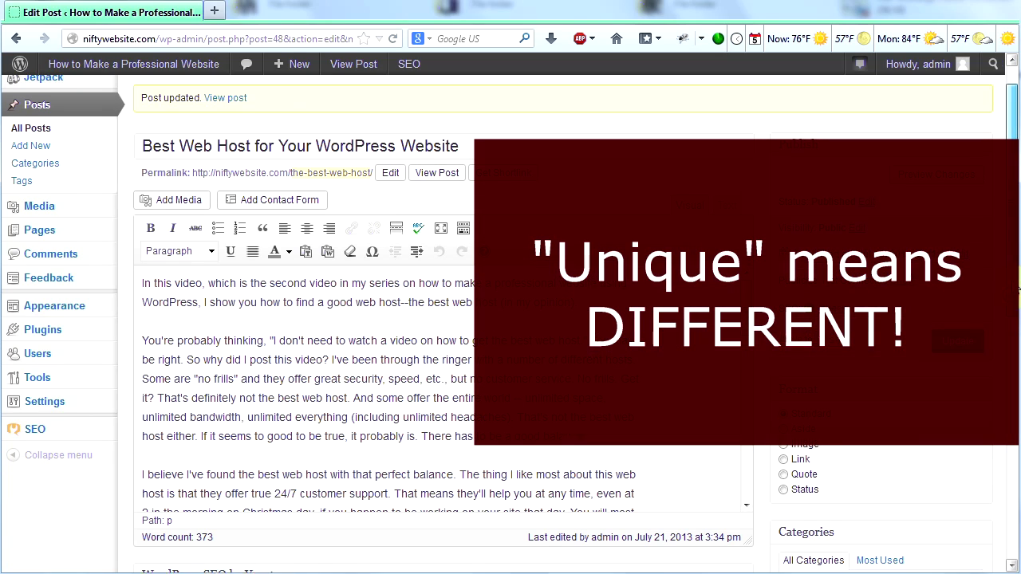
left_click_drag(1016, 297, 1012, 259)
scroll(1010, 259, "down", 6)
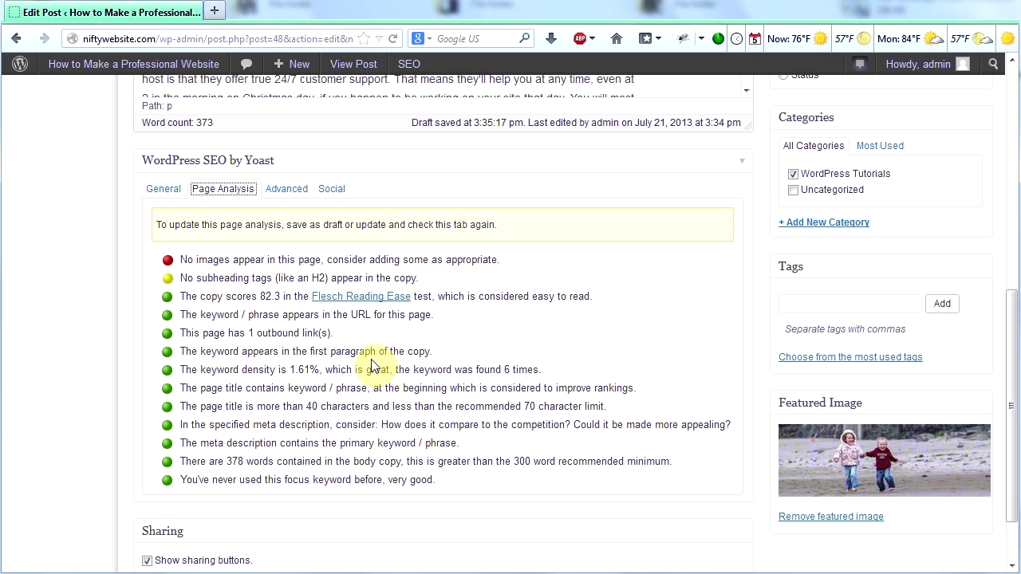
left_click_drag(1013, 431, 1015, 319)
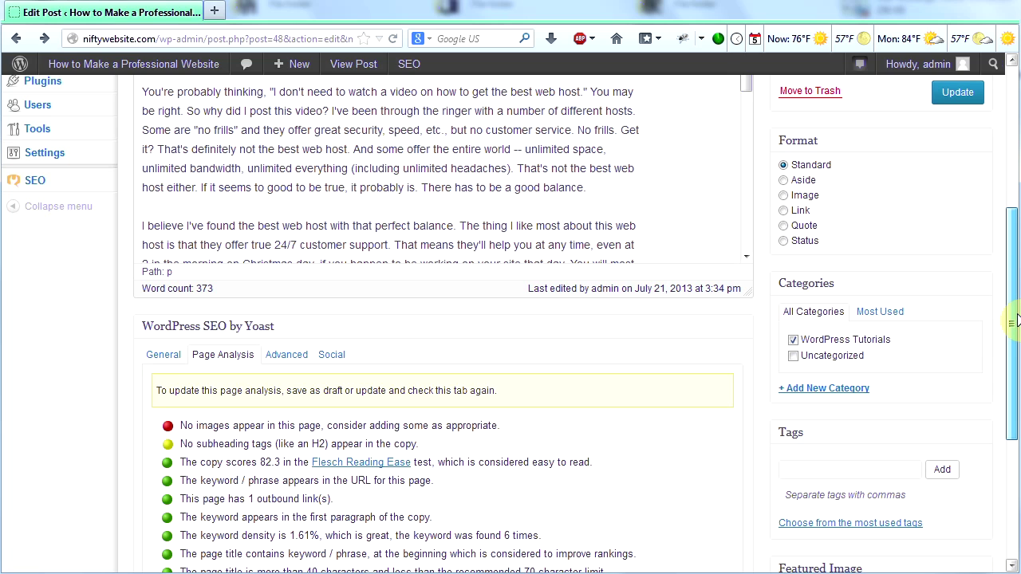
left_click_drag(1015, 319, 1012, 171)
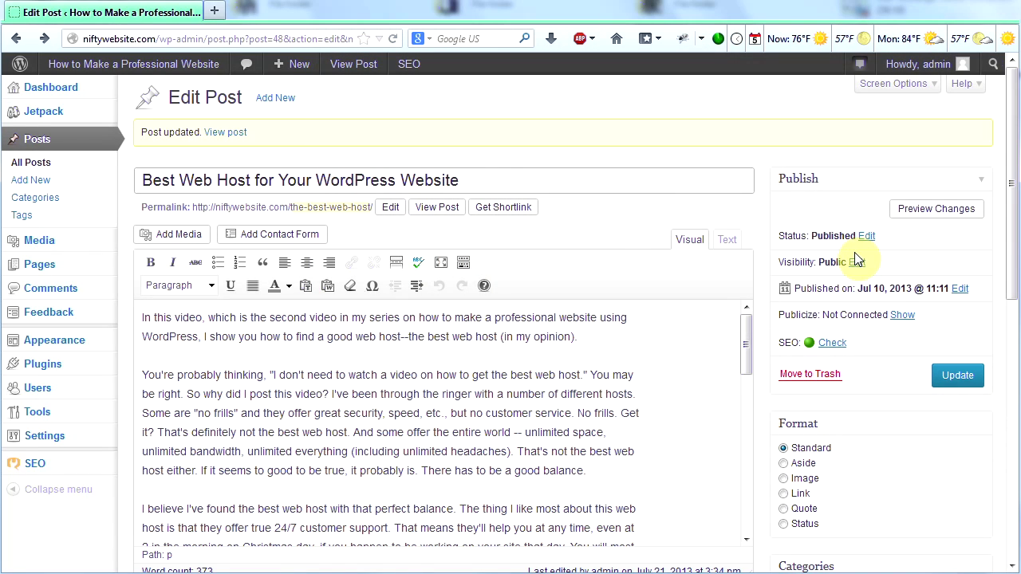
Step: Leave the post editor and visit the live site's home page to look it over
mouse_move(167, 73)
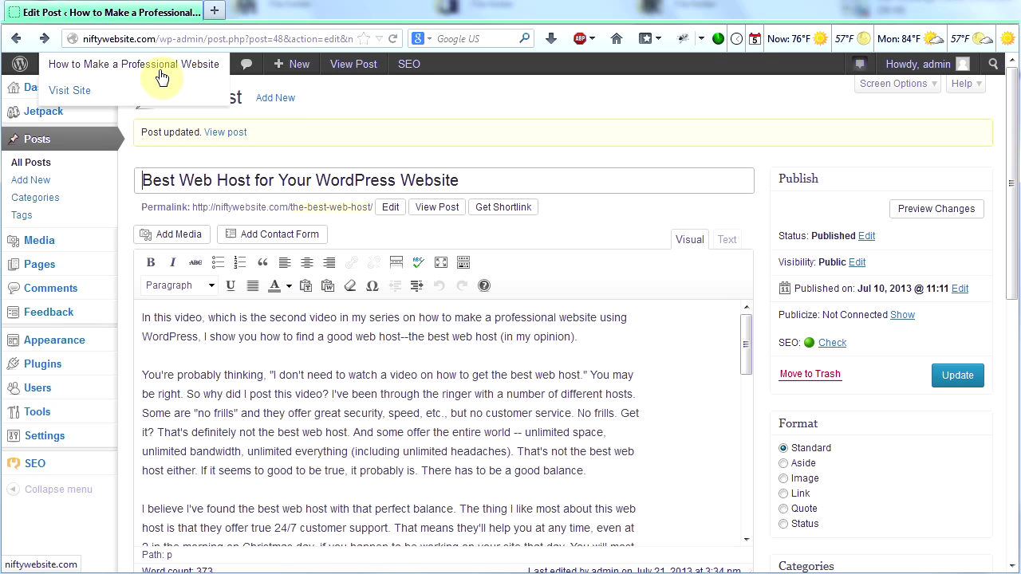
left_click(154, 93)
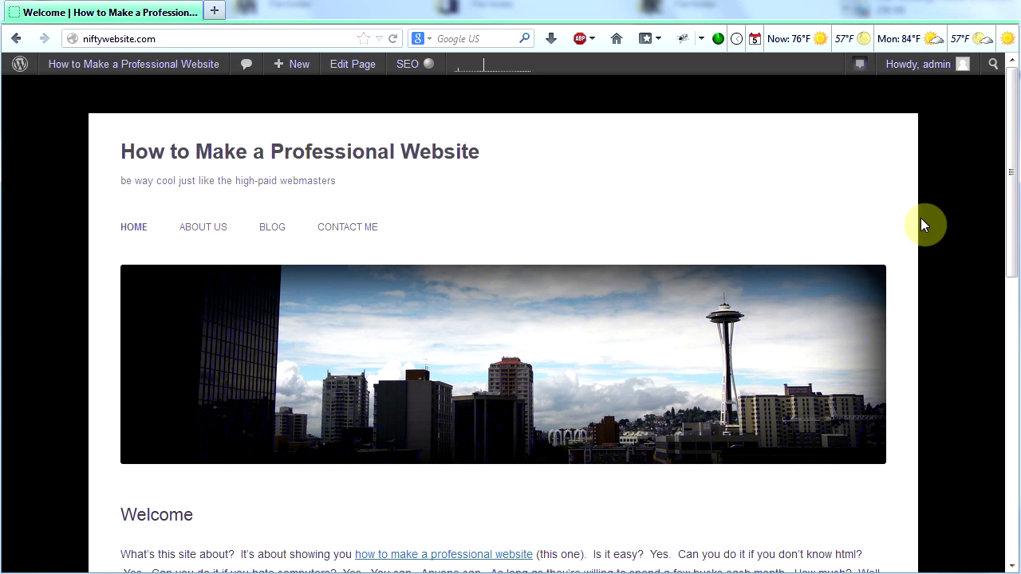
left_click_drag(1010, 200, 1010, 173)
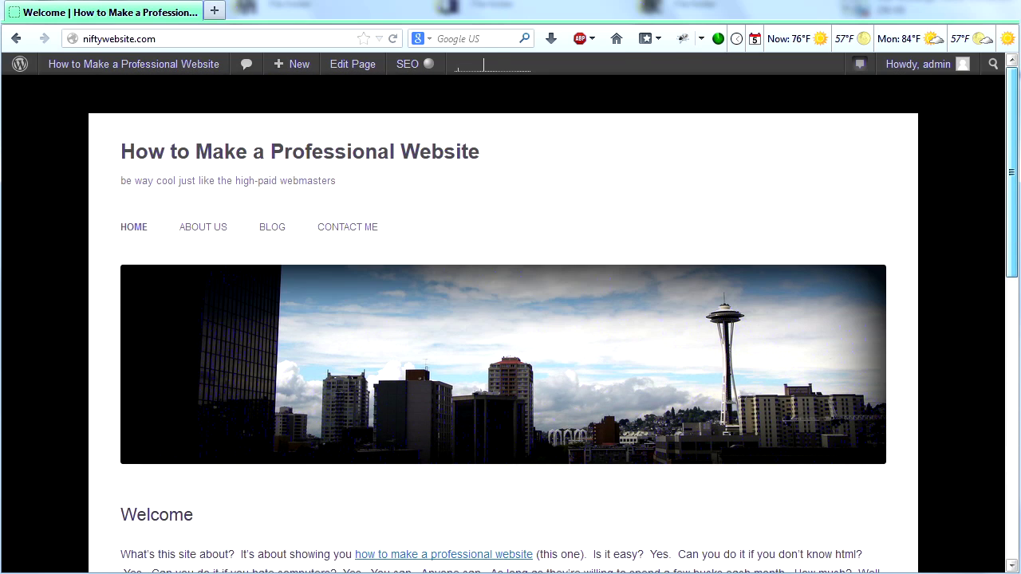